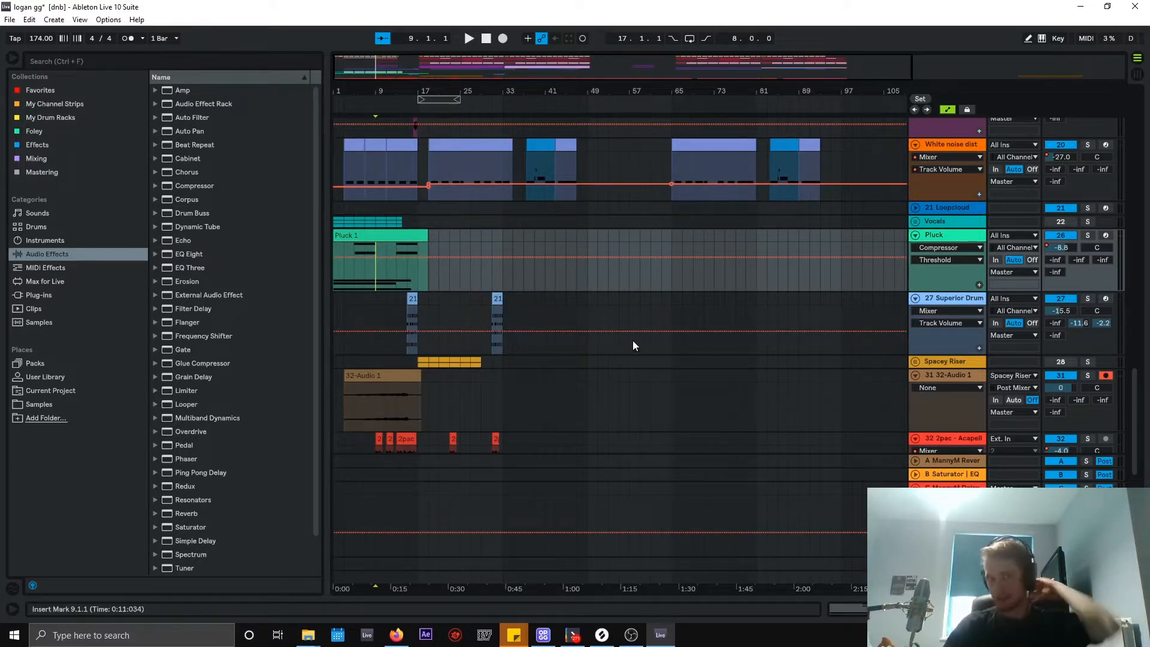
- Play the arrangement from bar 9 through the drop at bar 17, then stop playback
key("space")
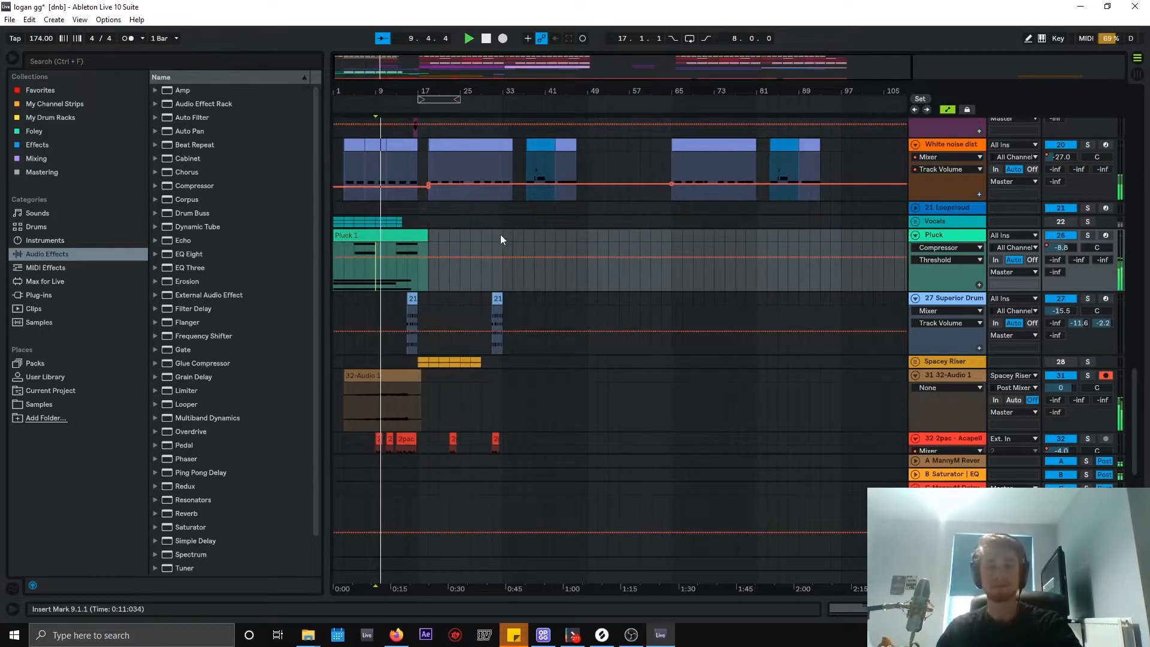
scroll(486, 249, "up", 5)
scroll(479, 256, "up", 3)
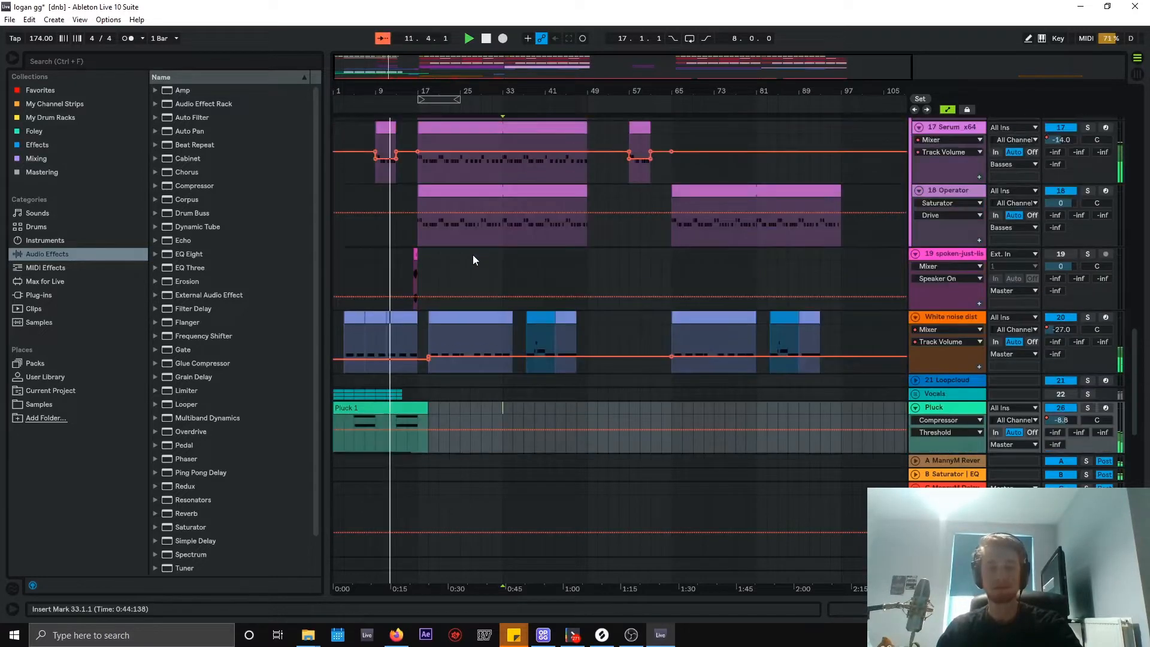
scroll(419, 270, "up", 1)
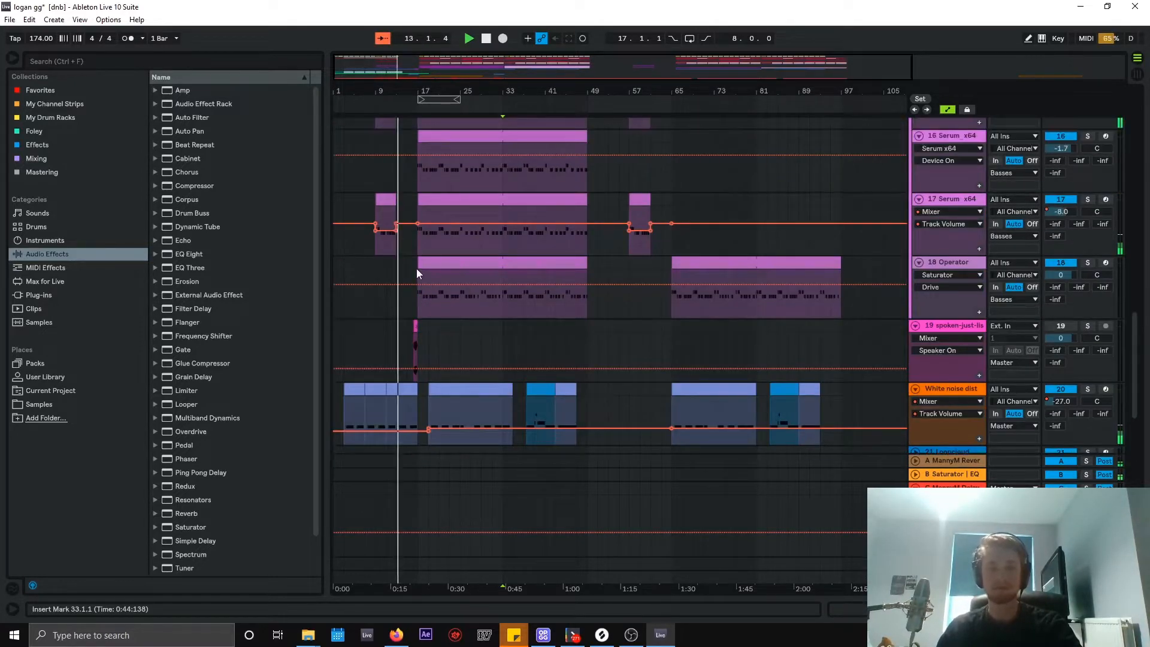
left_click(422, 246)
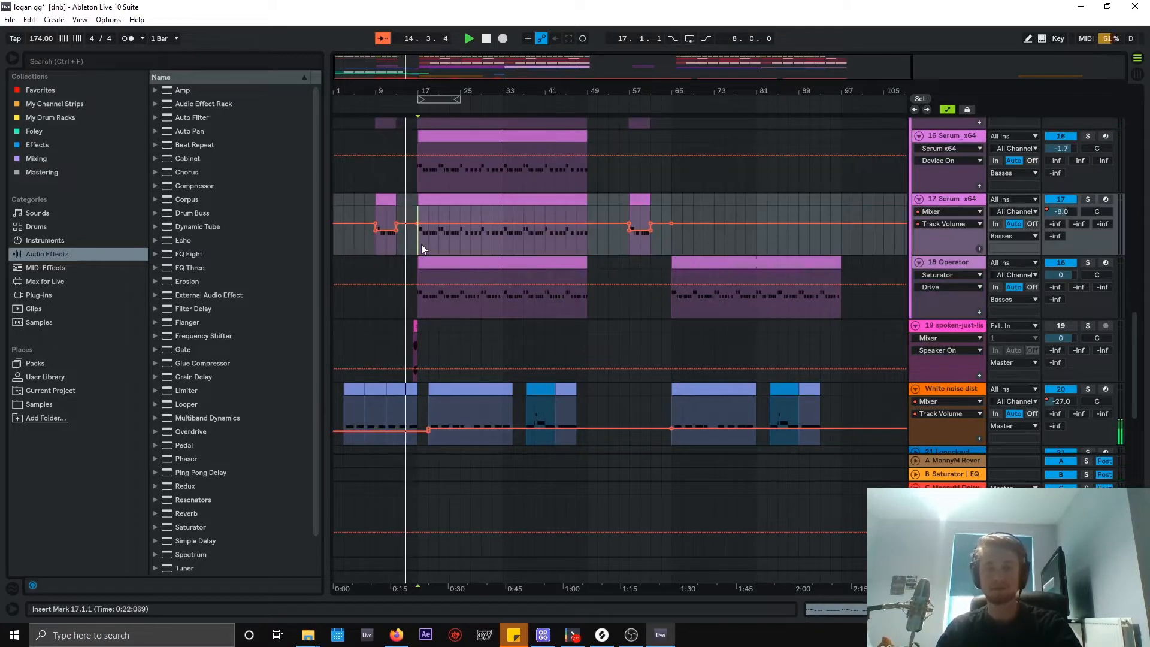
scroll(437, 260, "up", 2)
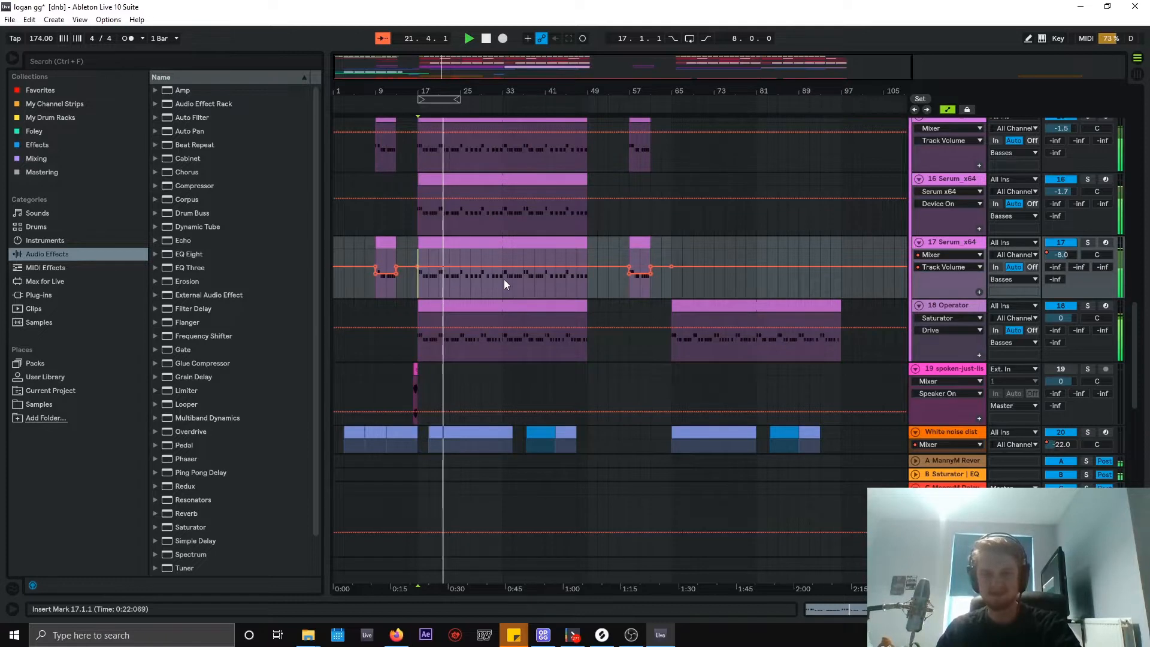
scroll(505, 279, "up", 2)
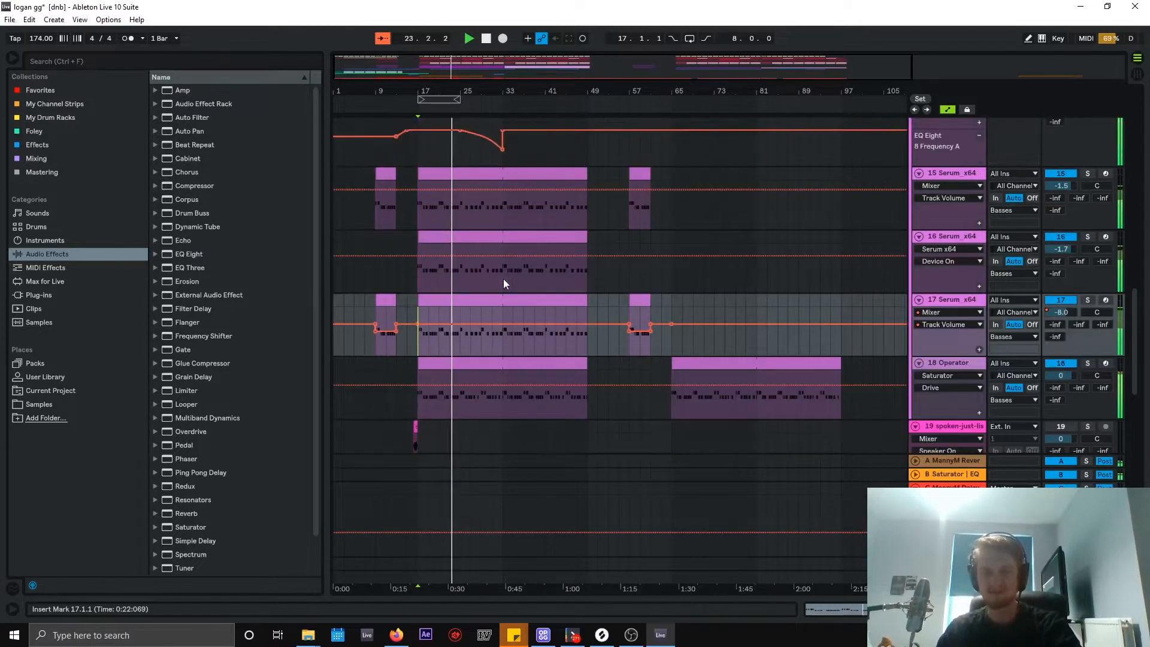
key("space")
- Solo the Basses group and play it from bar 17
left_click(503, 207)
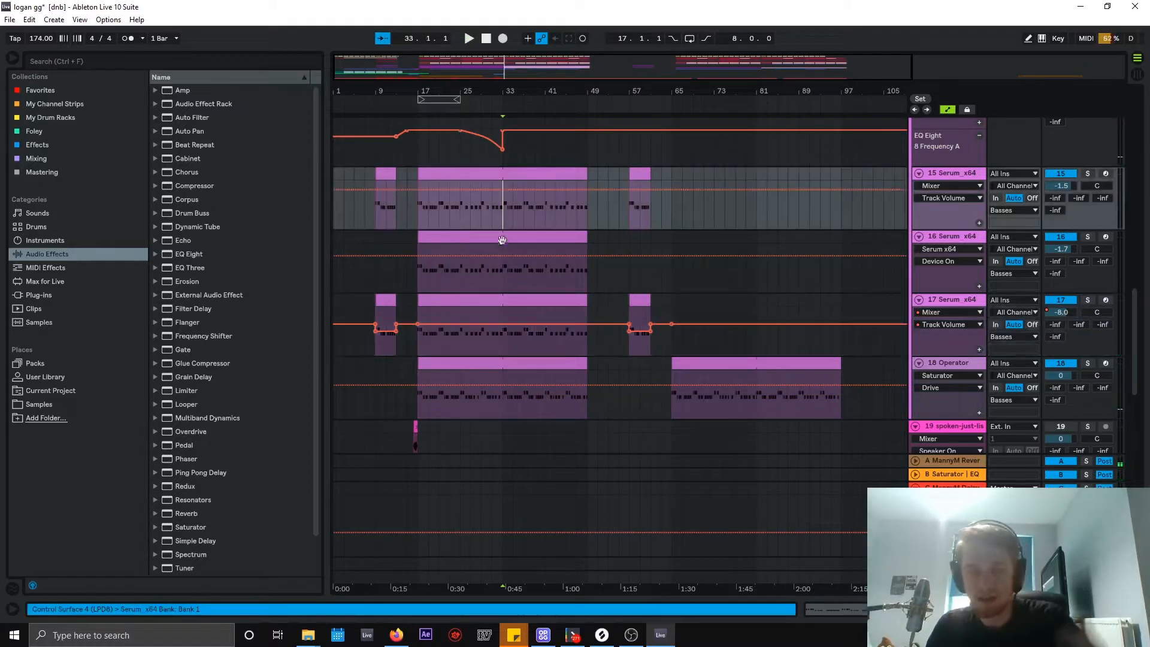
scroll(455, 242, "up", 2)
left_click(417, 218)
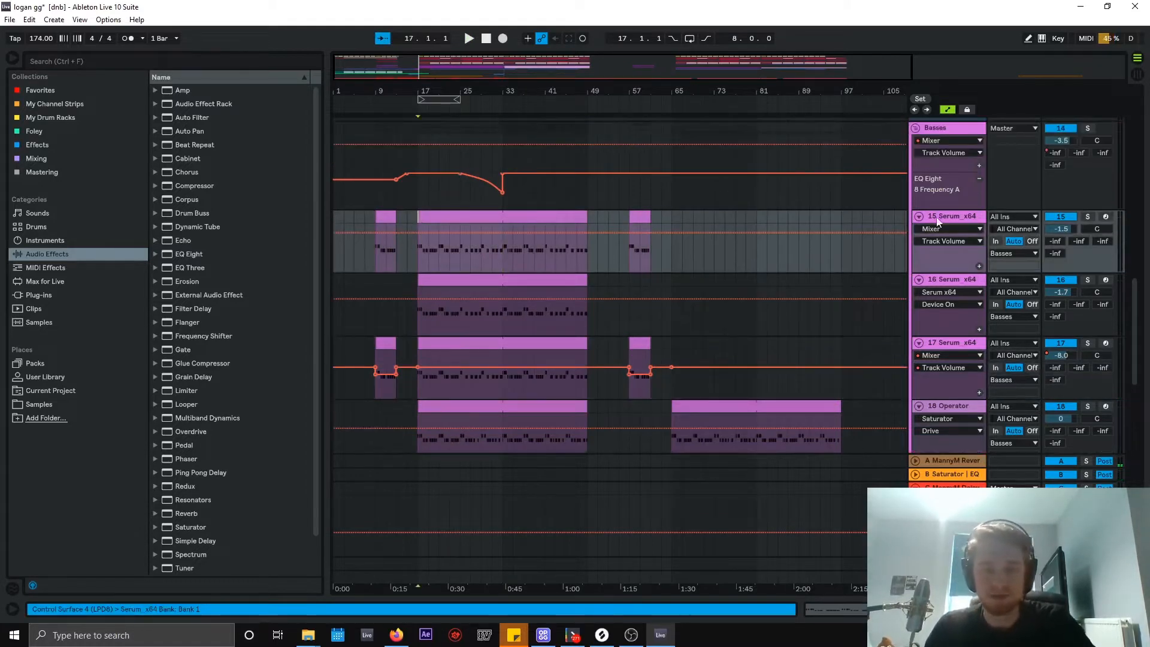
left_click(1087, 128)
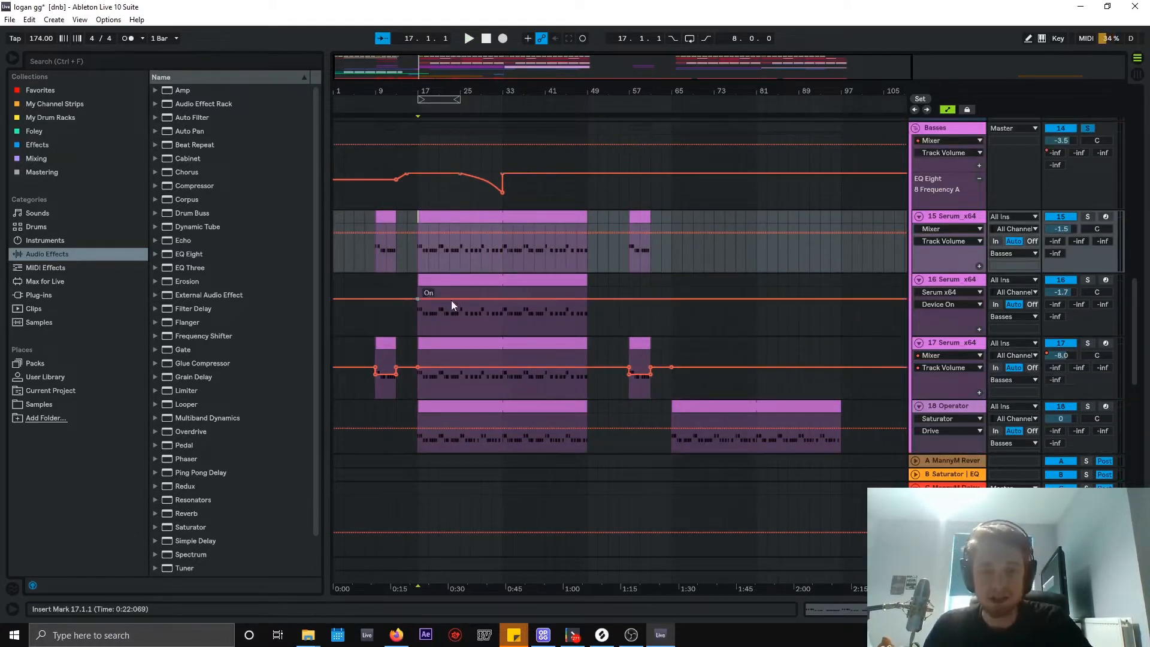
scroll(539, 282, "down", 3)
key("space")
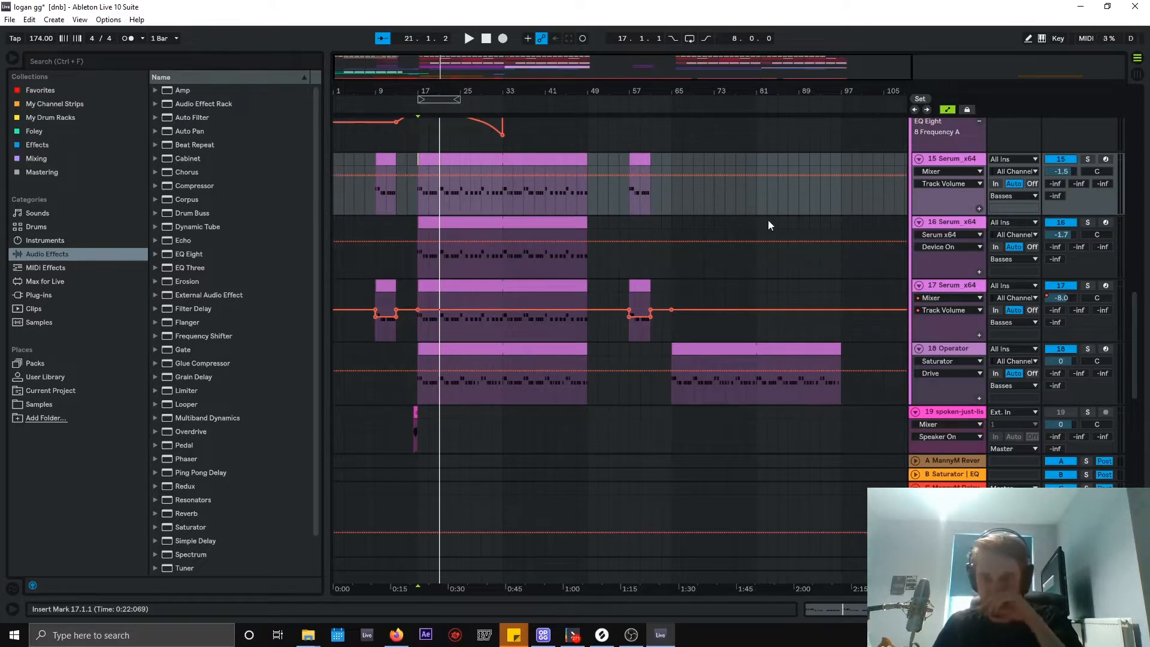
- Open the device chain of the 15 Serum_x64 track and look through its effects
left_click(949, 224)
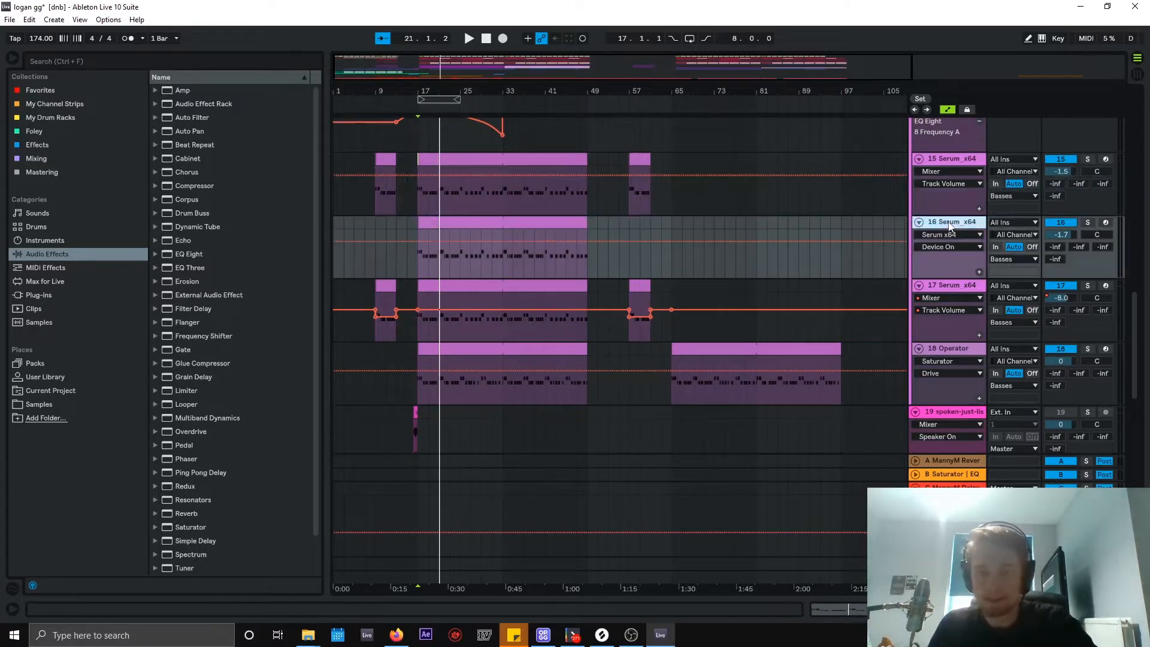
left_click(956, 162)
double_click(955, 161)
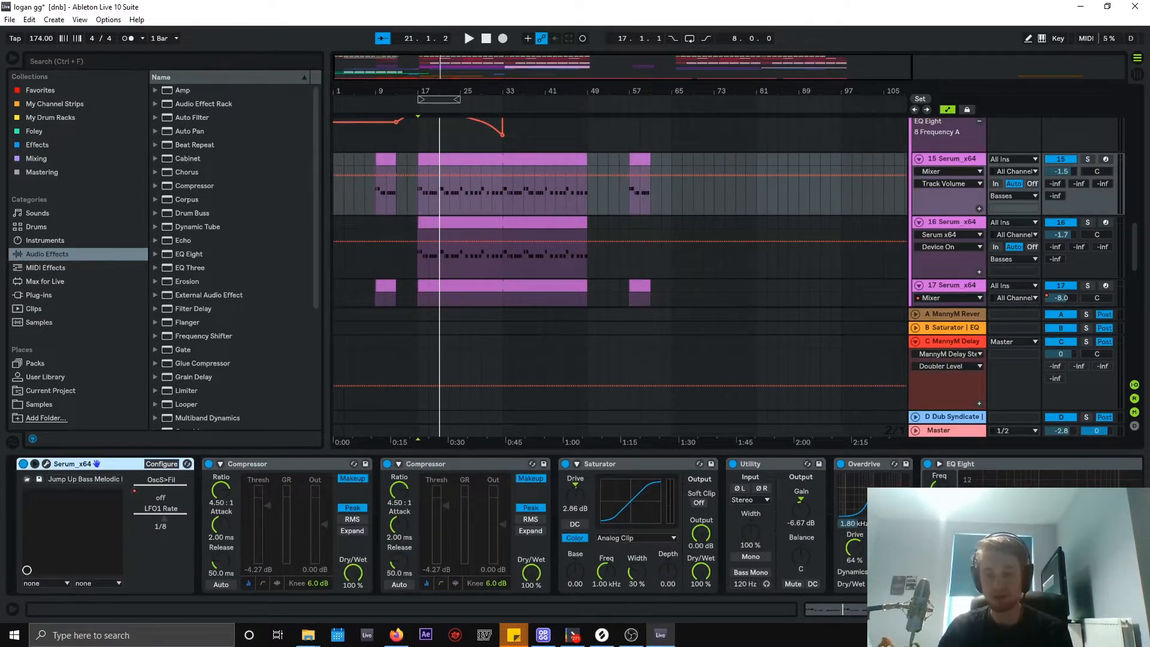
scroll(575, 524, "right", 4)
scroll(575, 525, "left", 4)
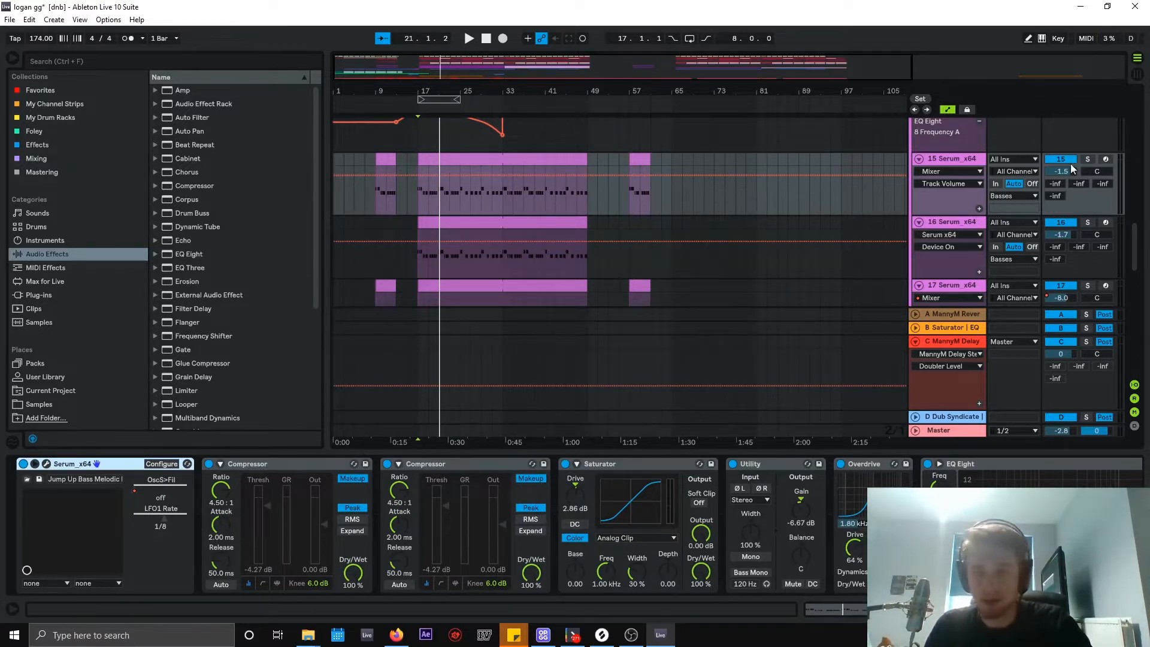
- Solo the 15 Serum_x64 track and play its long clip from bar 17
left_click(1088, 160)
left_click(424, 160)
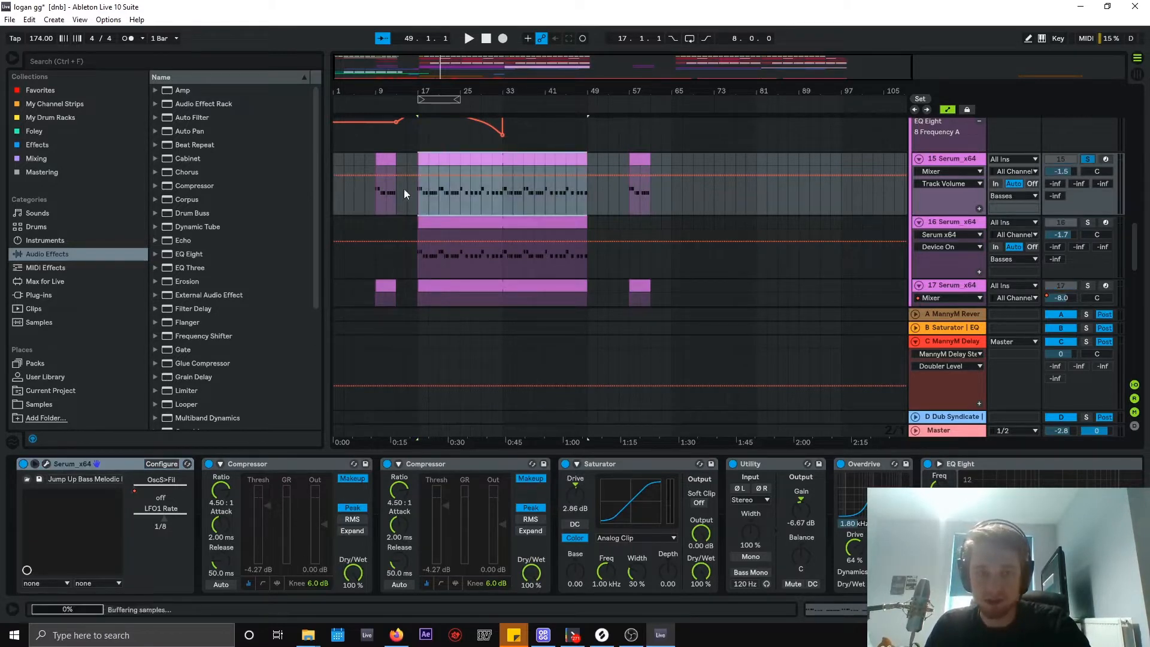
key("space")
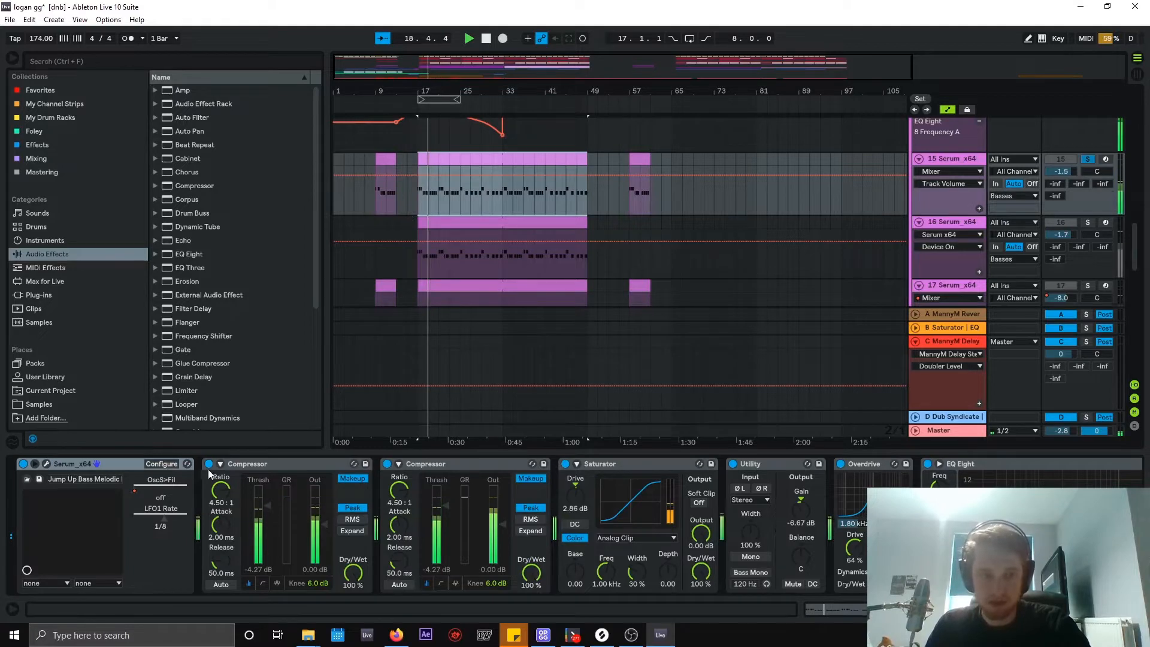
- Stop playback and fold both Compressors, the Saturator, Utility, Overdrive and EQ Eight in the Serum track's device chain
double_click(242, 462)
double_click(271, 461)
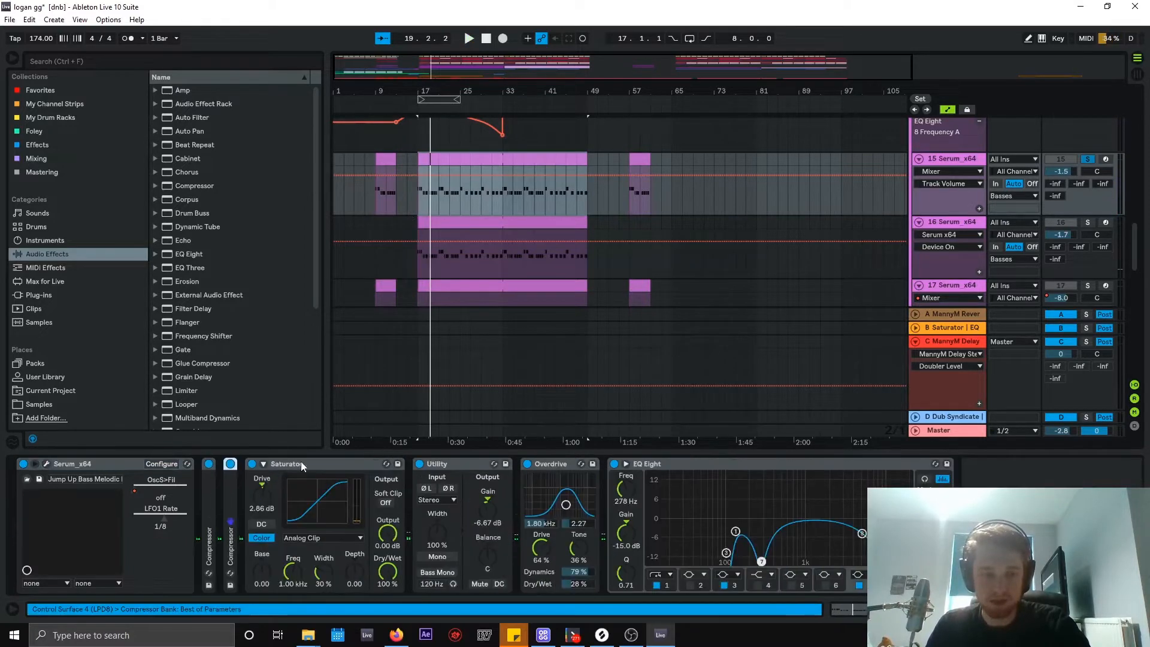
double_click(300, 463)
double_click(328, 462)
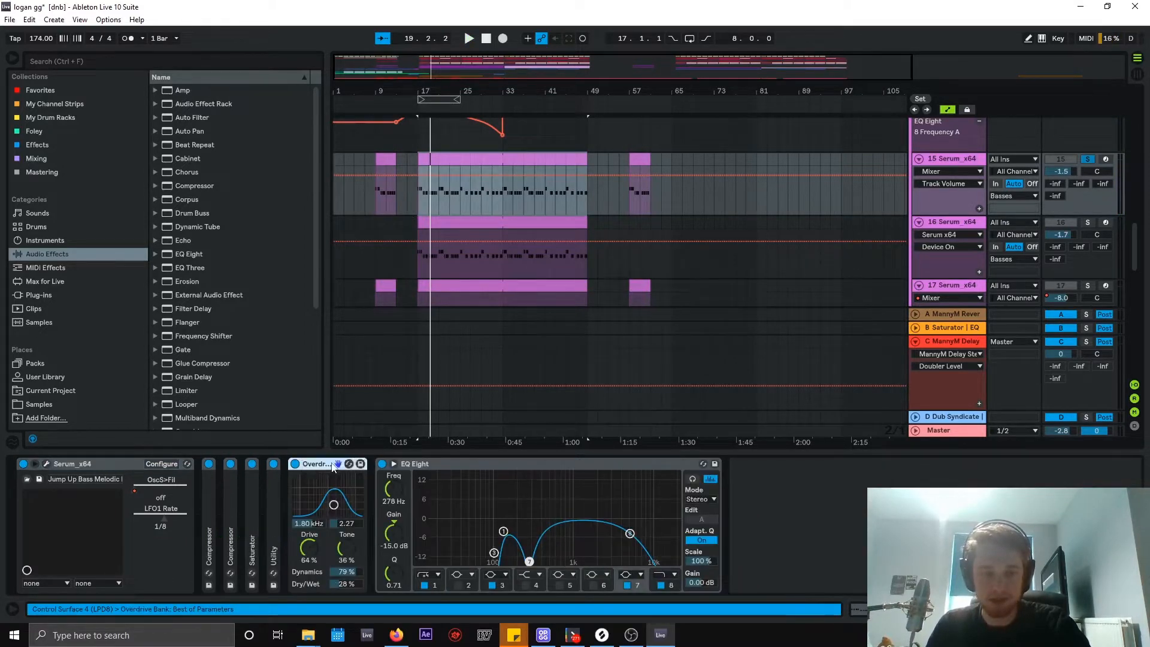
double_click(334, 464)
double_click(344, 462)
- Bypass all six effects after Serum: both Compressors, Saturator, Utility, Overdrive and EQ Eight
left_click(209, 464)
left_click(229, 464)
left_click(251, 464)
left_click(273, 463)
left_click(294, 464)
left_click(317, 463)
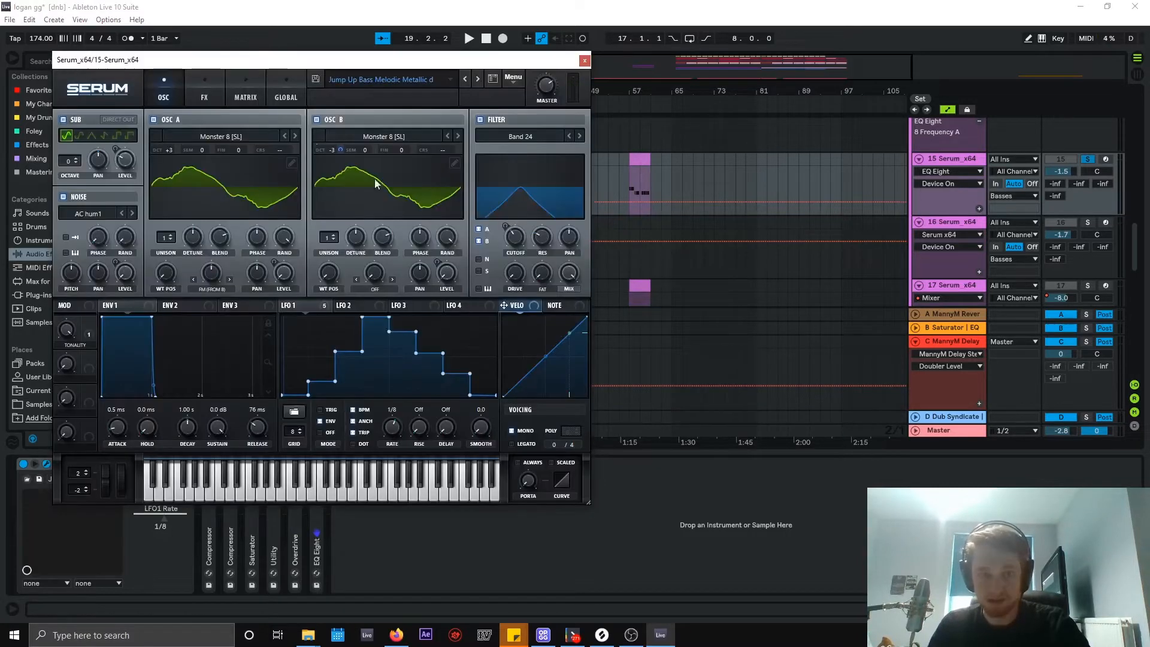
- Open track 15's Serum instrument, arm the track for recording and enable the computer MIDI keyboard
left_click_drag(365, 62, 650, 64)
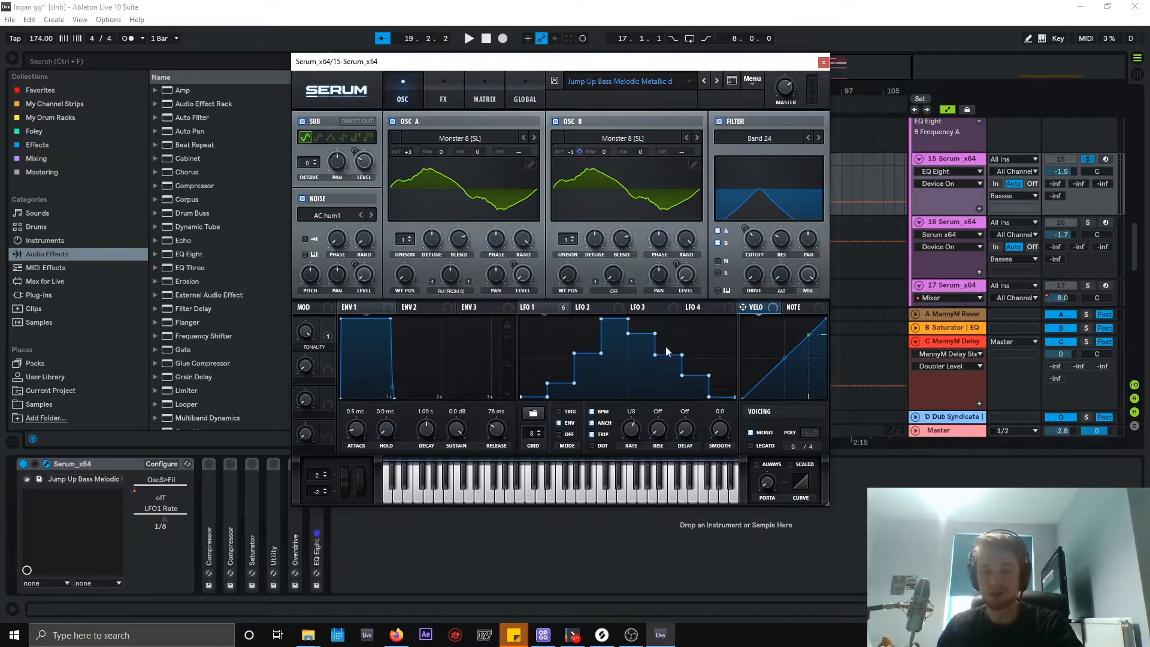
left_click(1106, 160)
left_click(1041, 39)
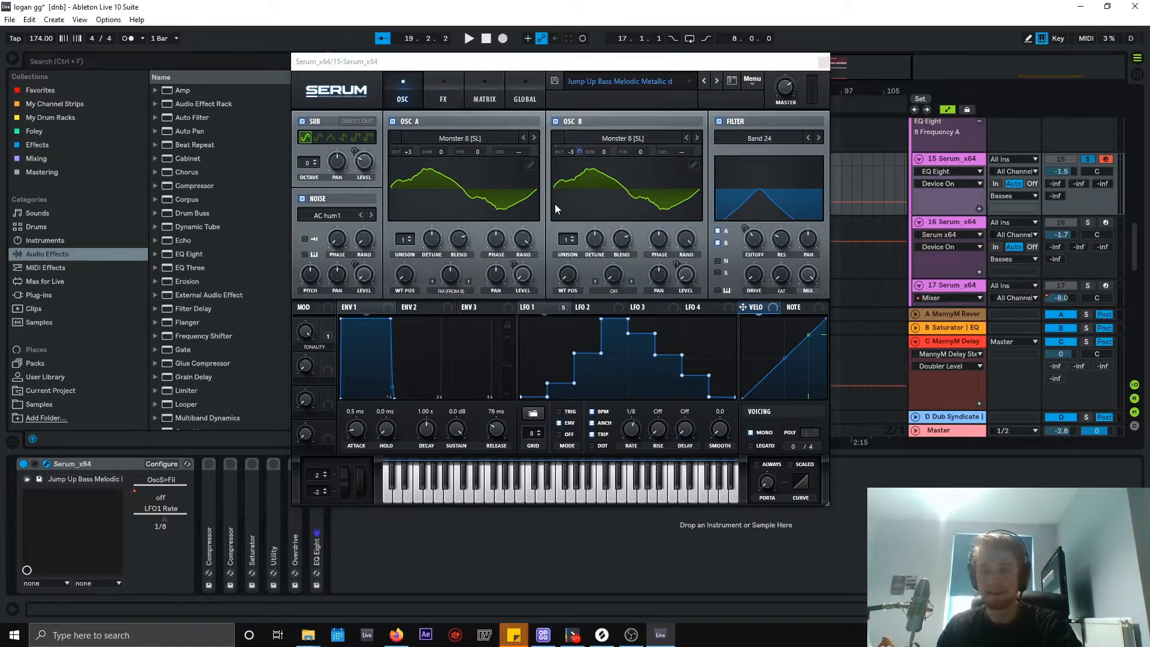
- Audition the bass patch with played notes, shifting the computer keyboard down to C-1 and back up one octave
key("f")
key("z")
key("f")
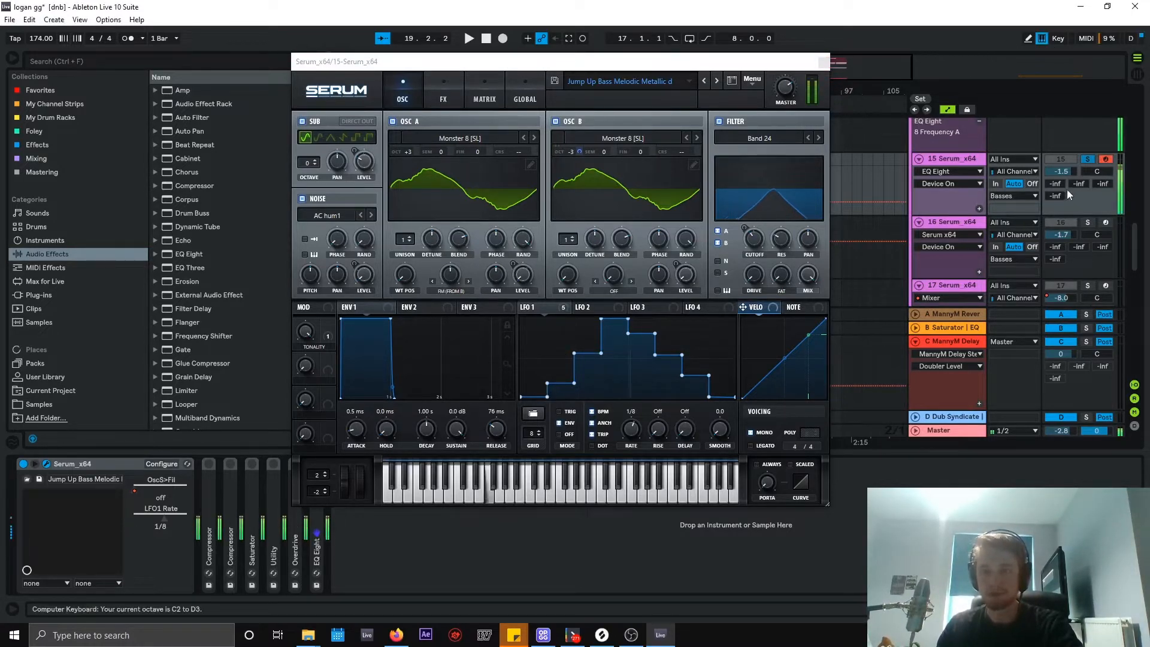
key("z")
key("z")
key("z")
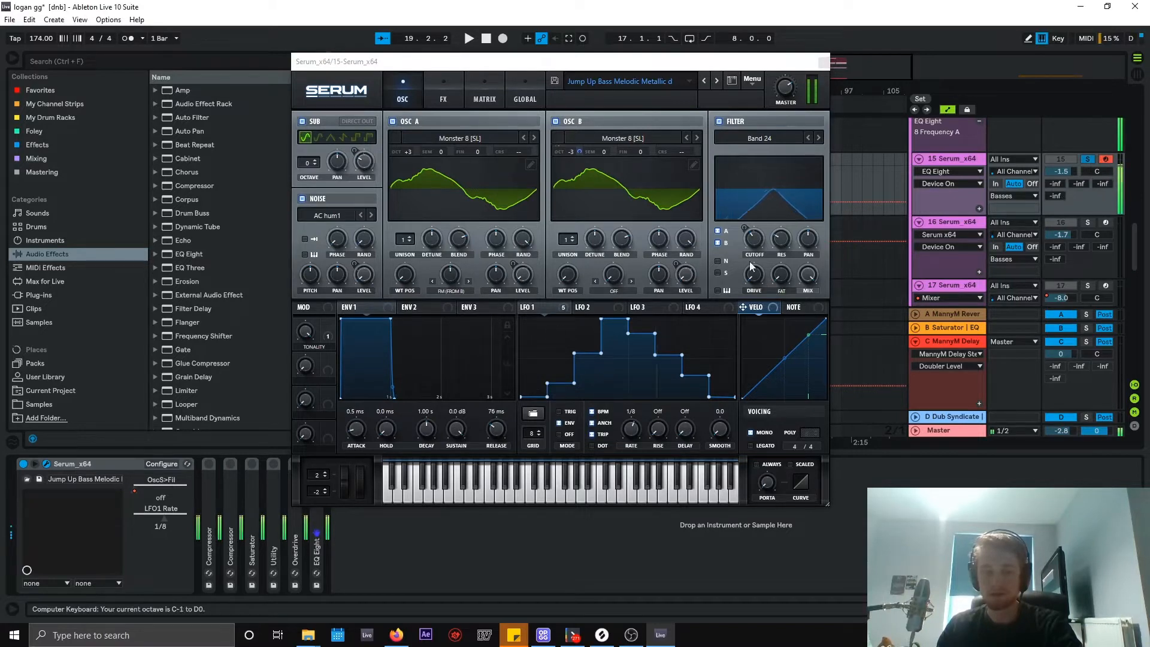
key("x")
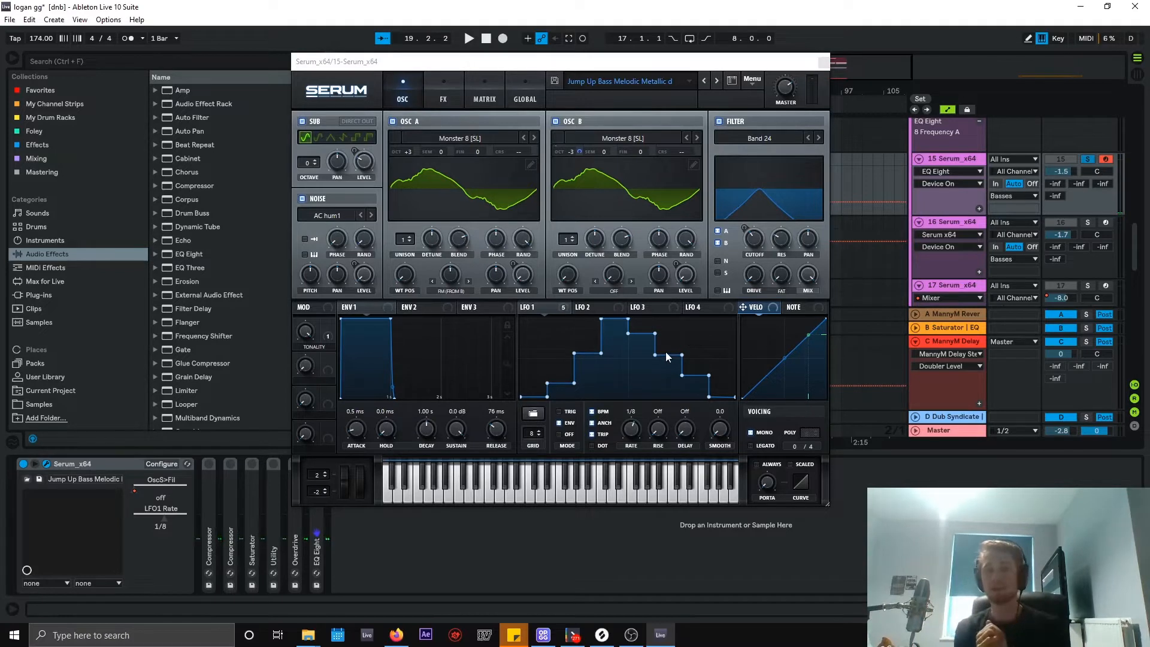
- Switch off Serum's Hyper/Dimension effect, and bypass and re-enable the Cmb + filter to compare the sound
left_click(536, 307)
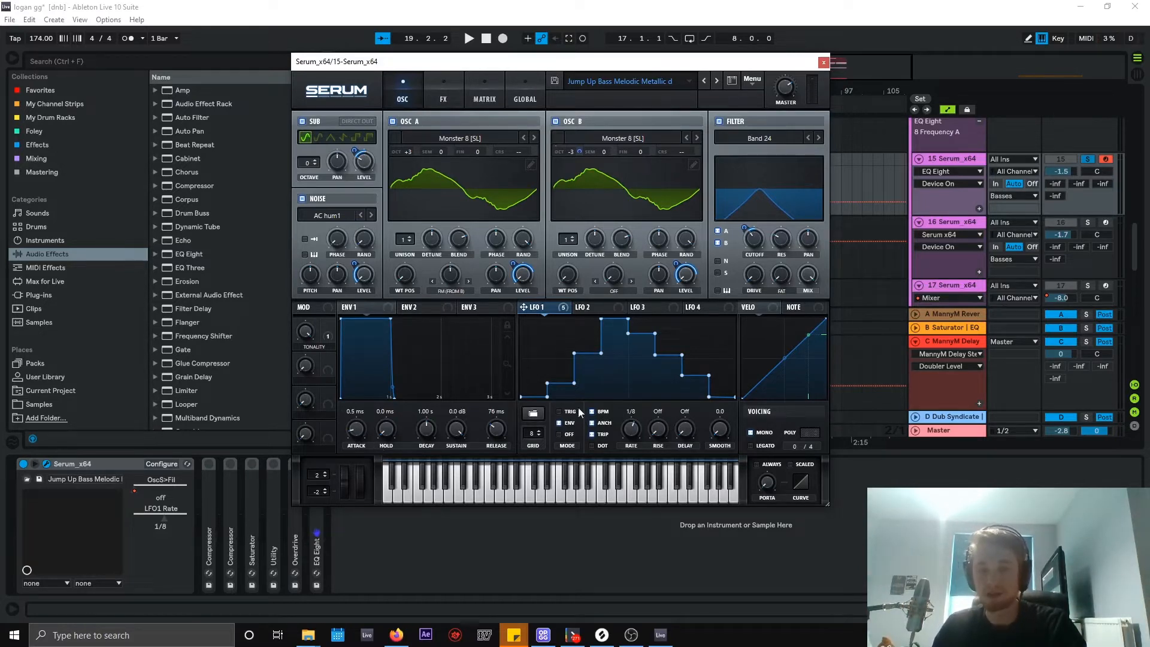
left_click(459, 95)
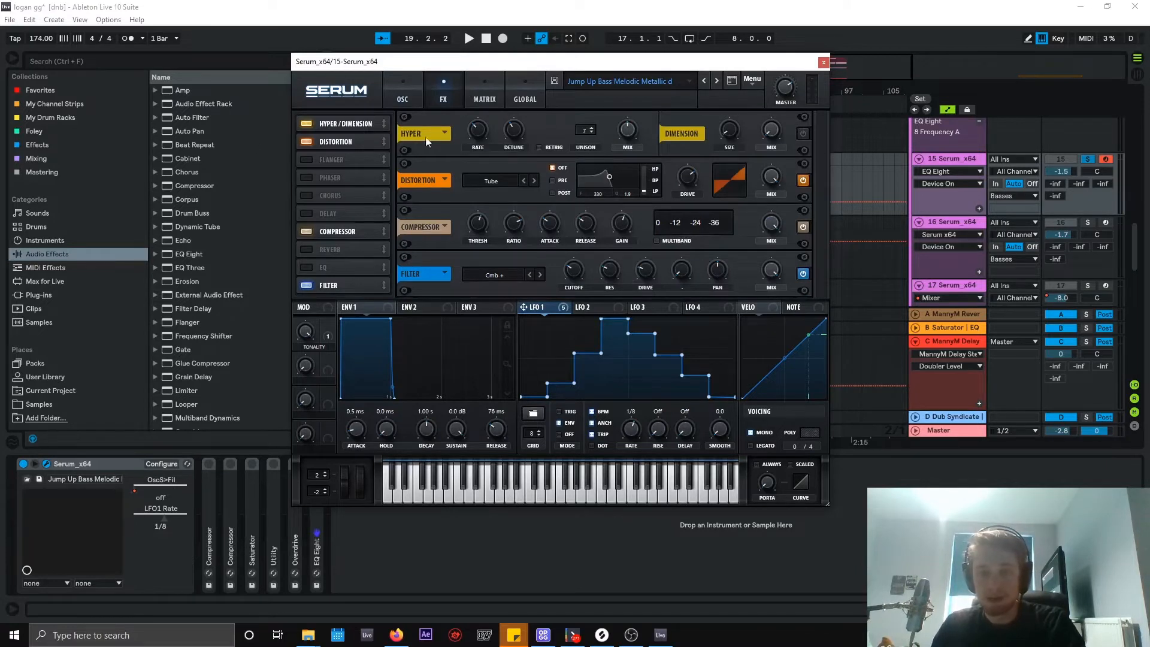
left_click(306, 124)
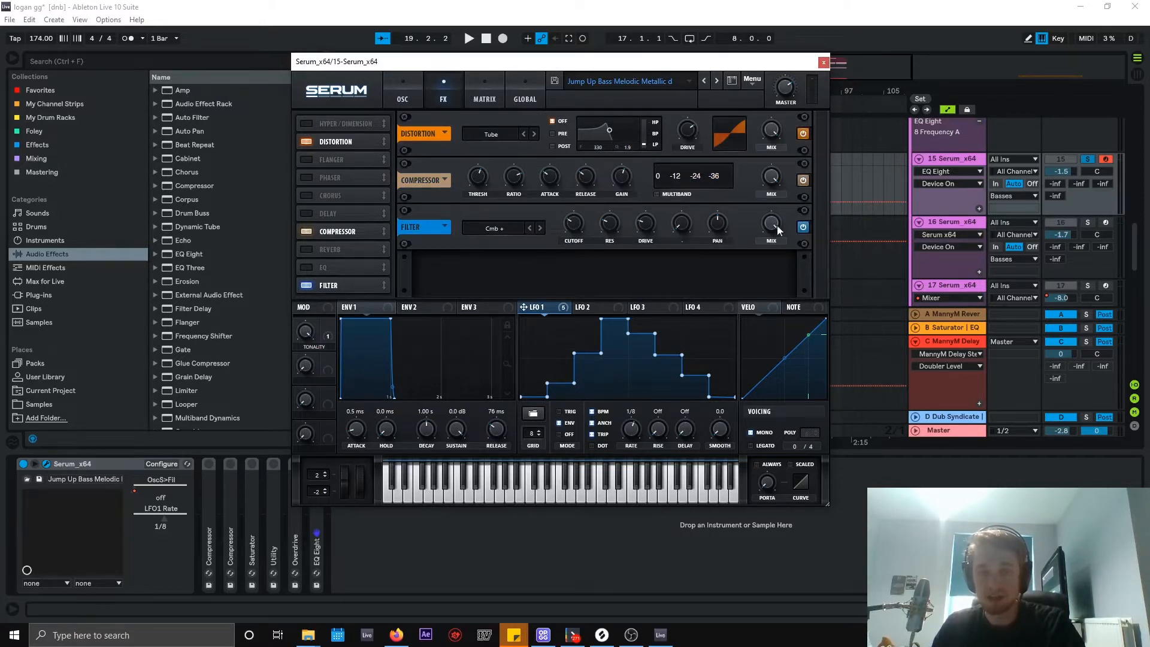
left_click(803, 225)
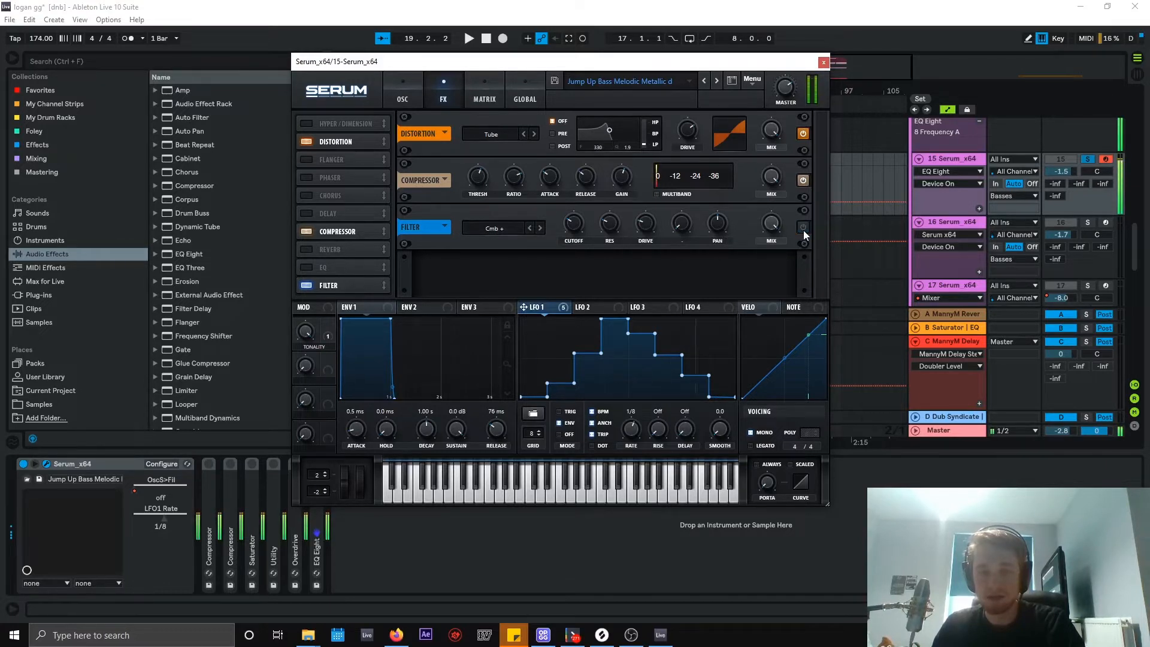
left_click(803, 227)
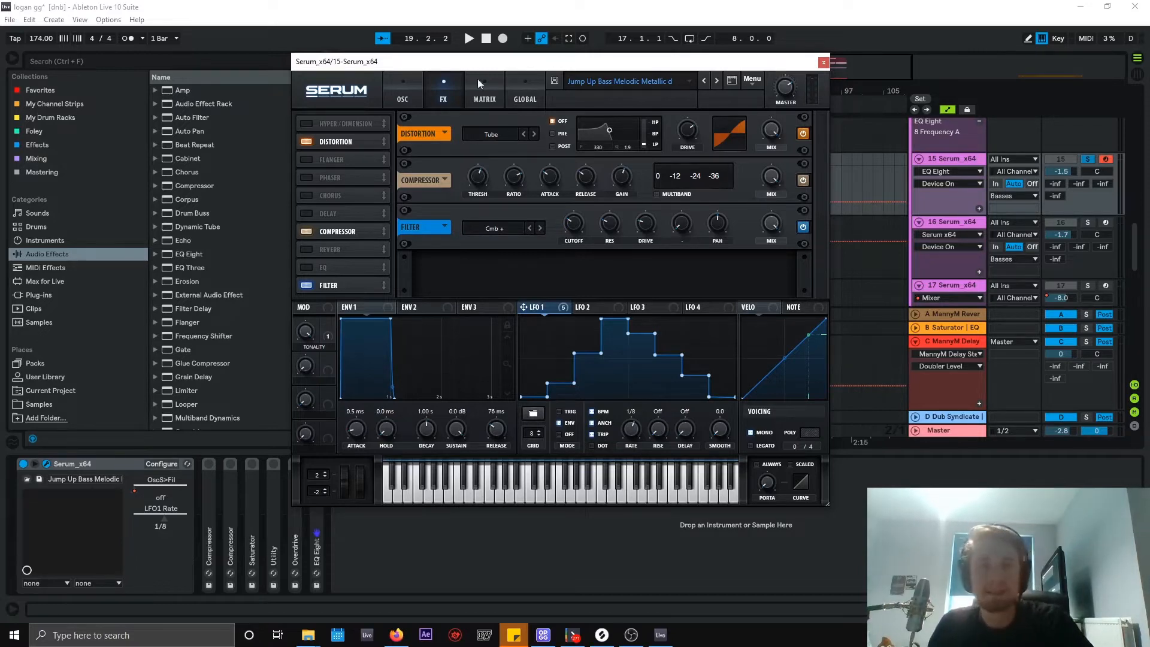
- Review the patch's oscillators, effects and modulation matrix assignments, then close Serum
left_click(405, 95)
left_click_drag(552, 64, 512, 66)
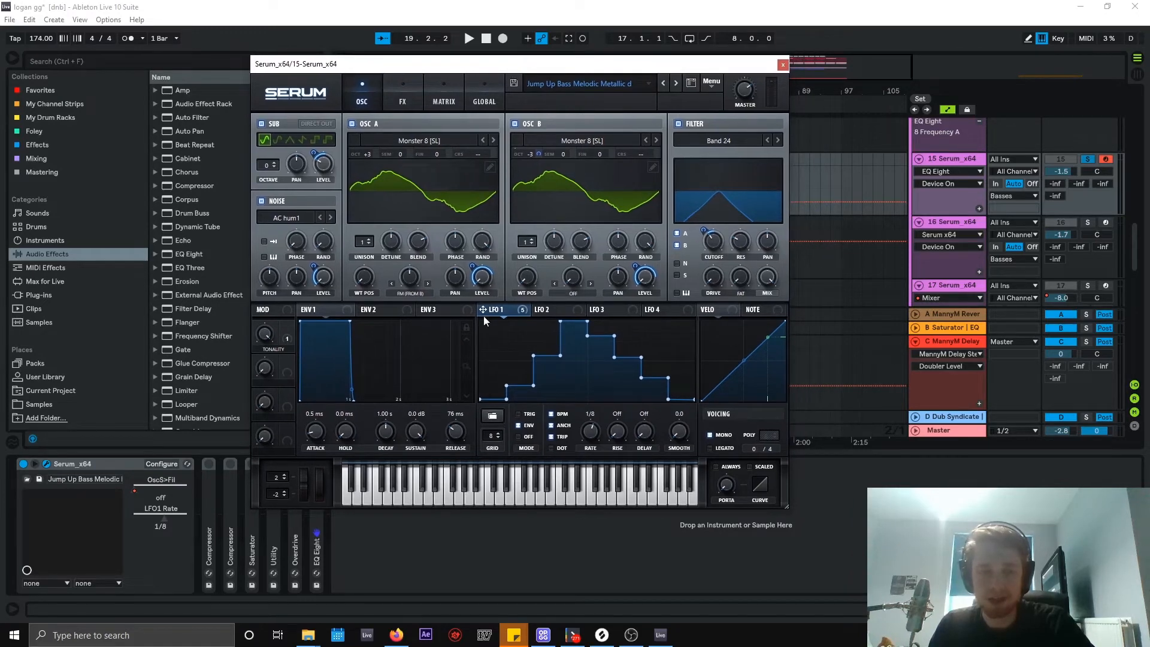
left_click(408, 96)
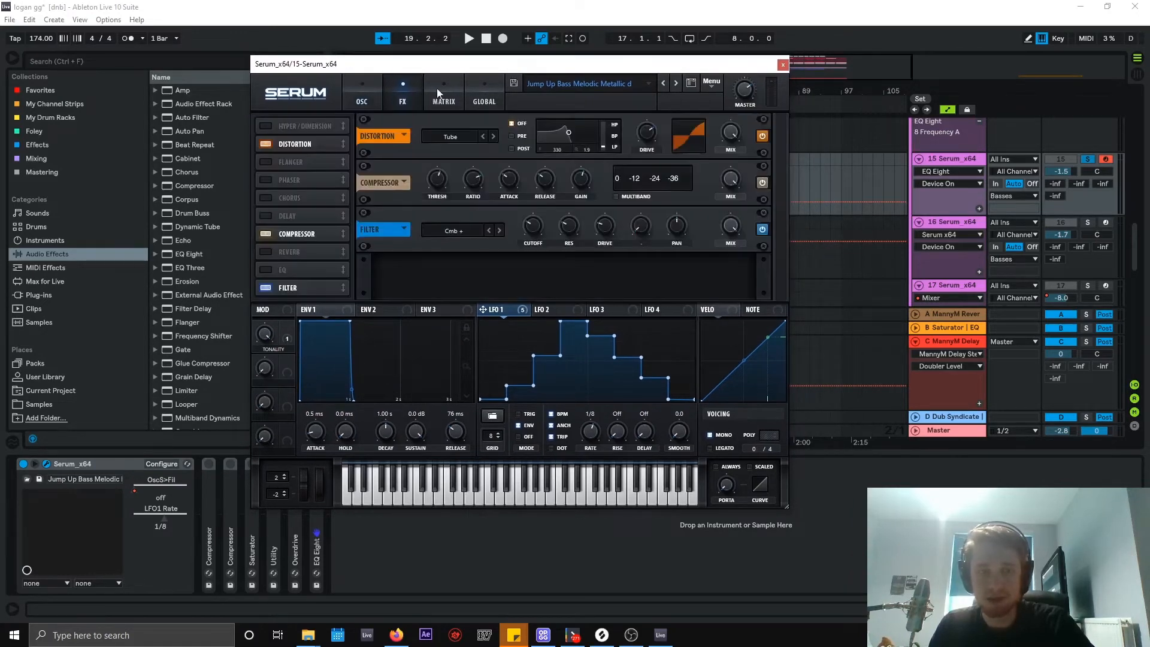
left_click(437, 88)
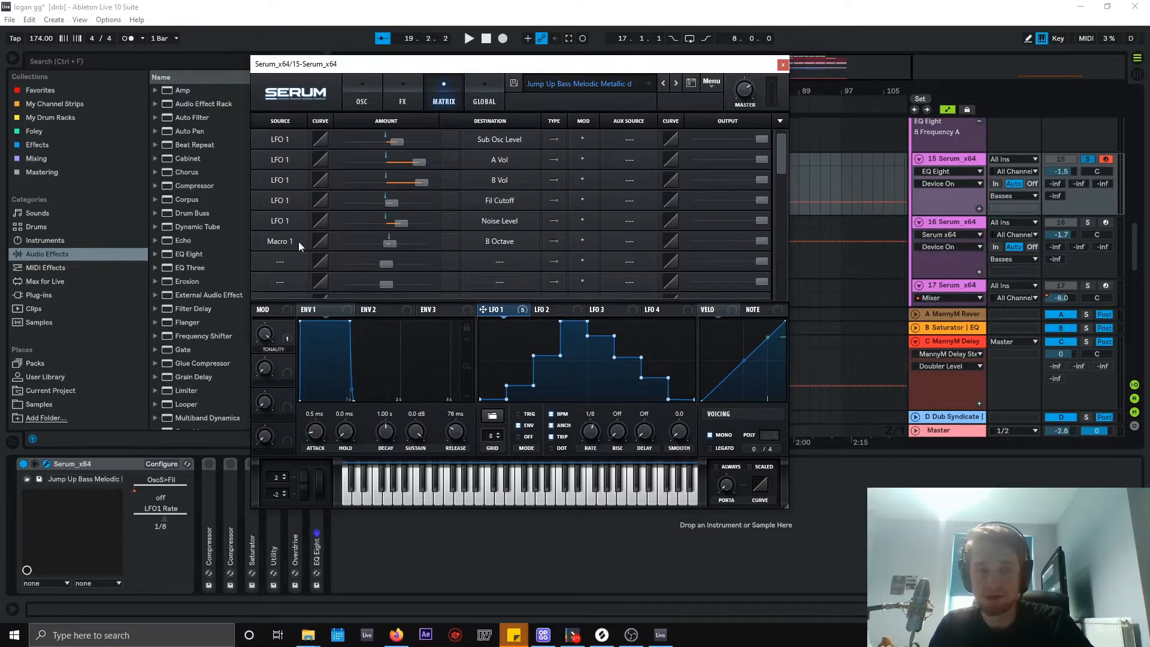
left_click(366, 99)
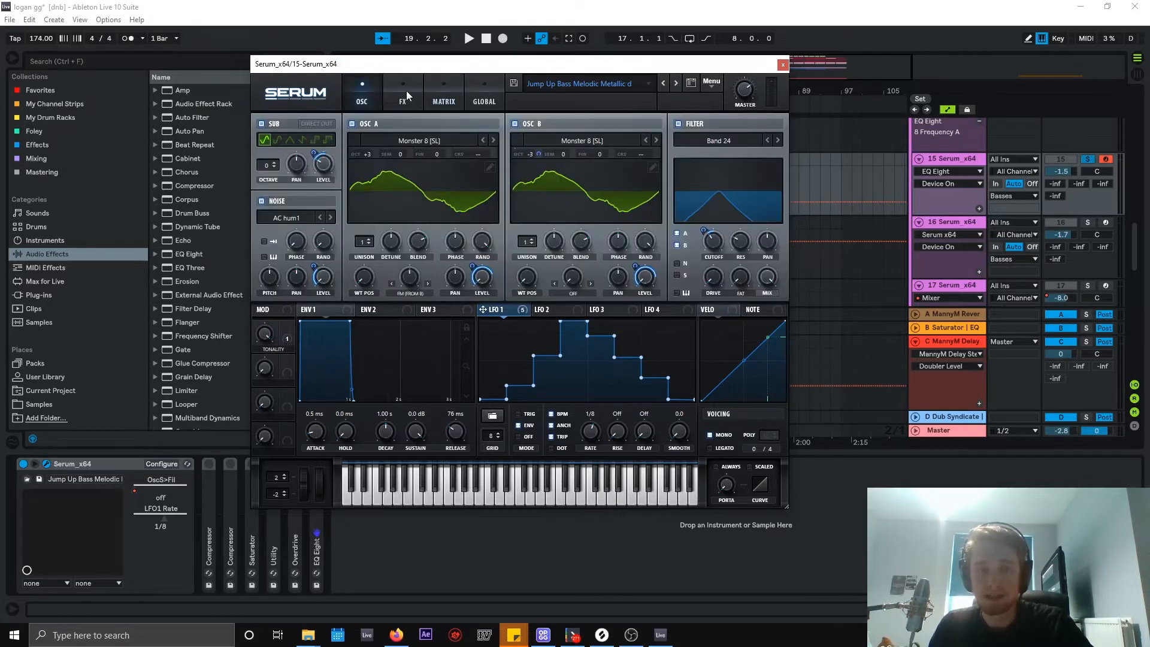
left_click(406, 91)
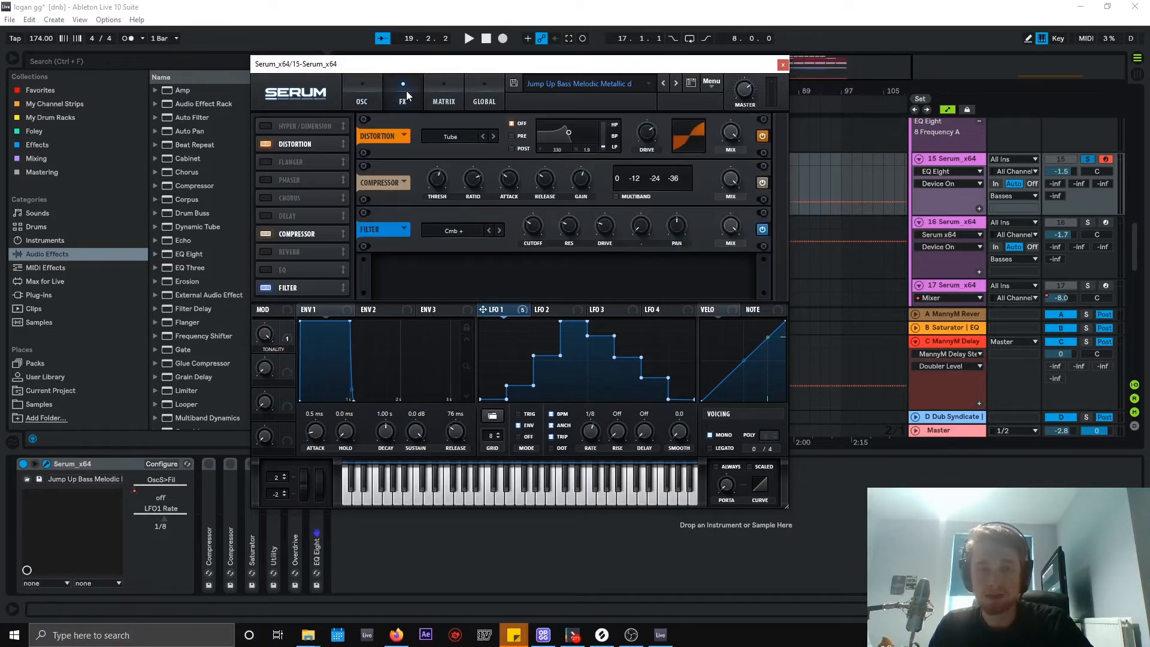
left_click(371, 89)
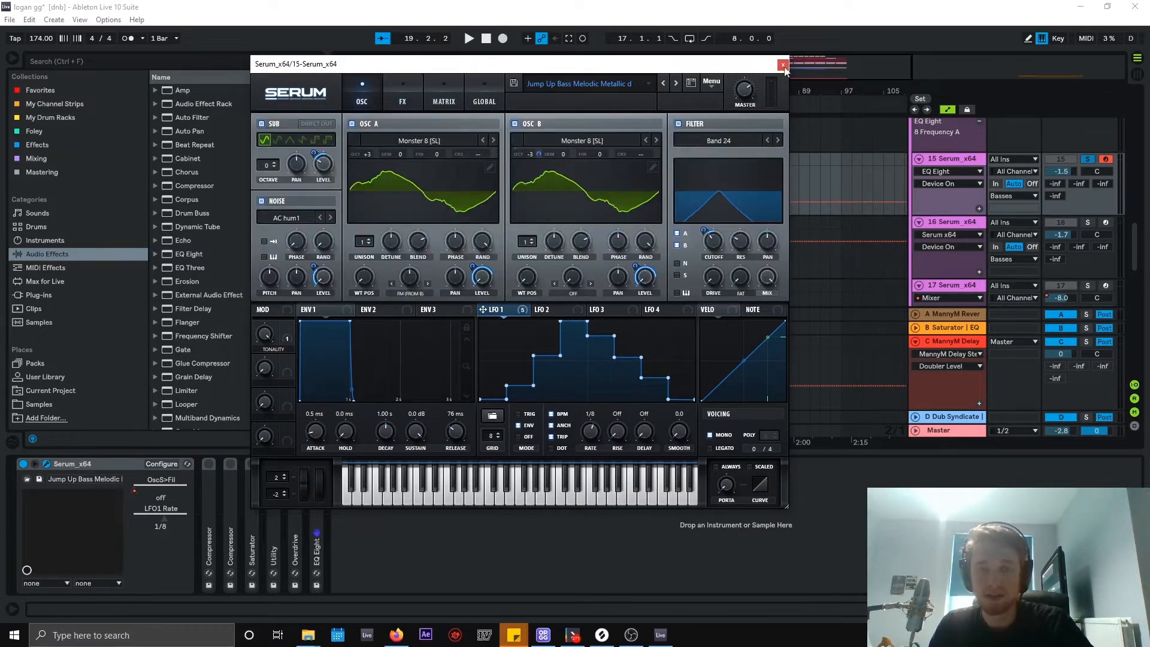
left_click(783, 64)
- Unfold both Compressors and the Saturator in track 15's effects chain, and review the first Compressor's threshold
double_click(210, 499)
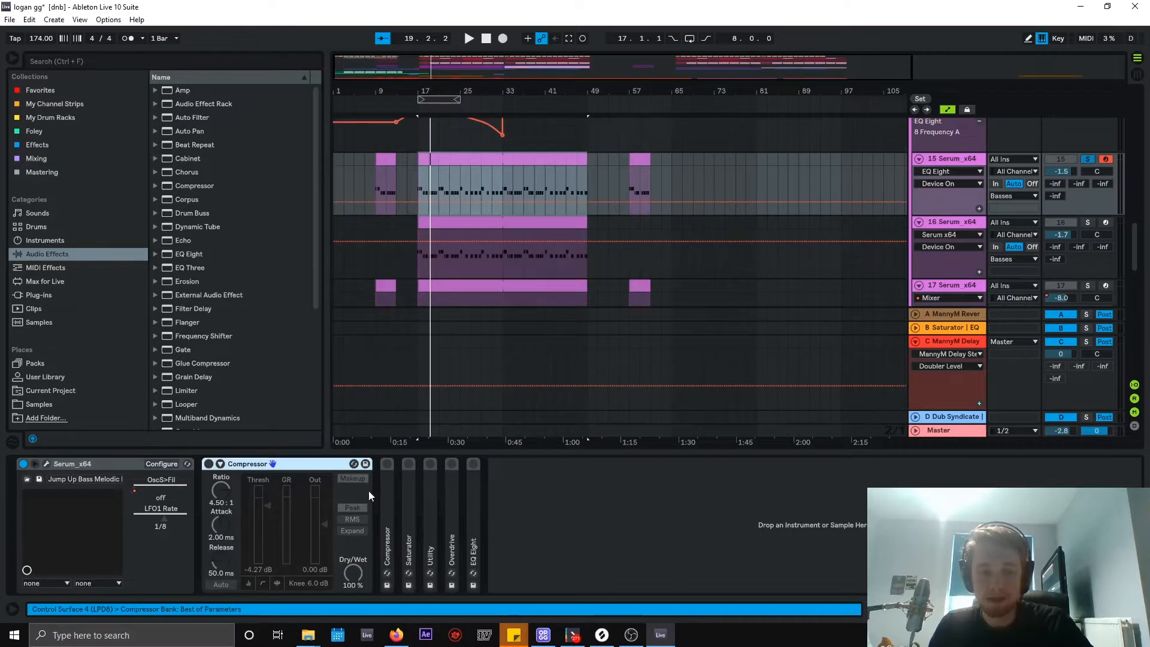
double_click(383, 494)
double_click(564, 500)
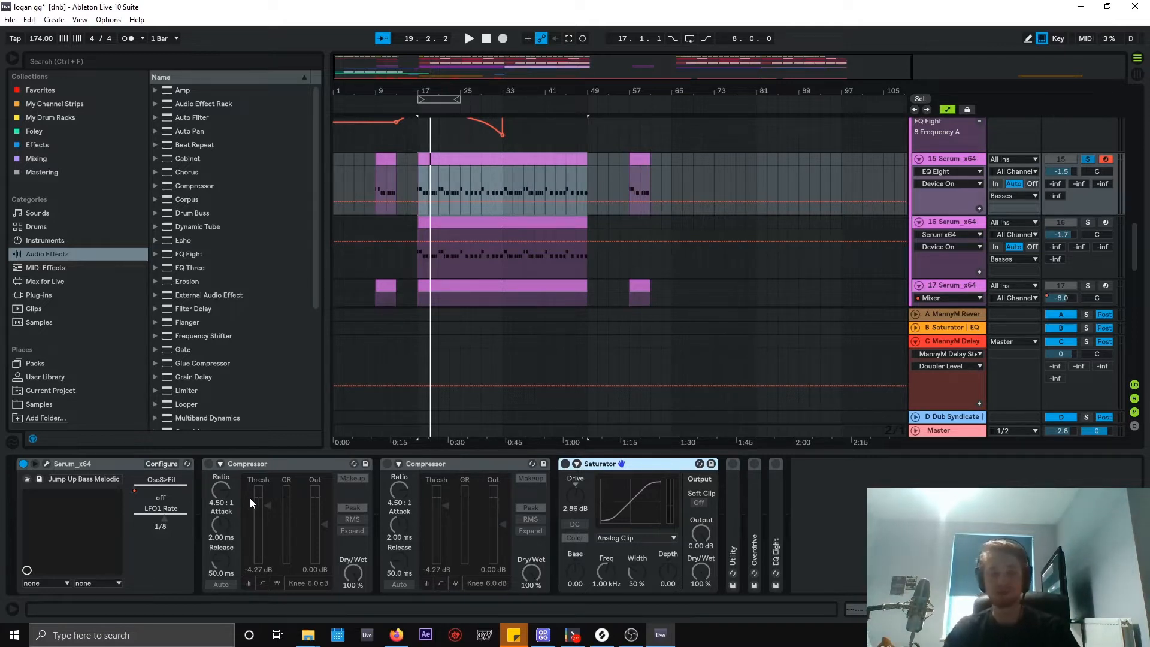
left_click_drag(258, 505, 258, 563)
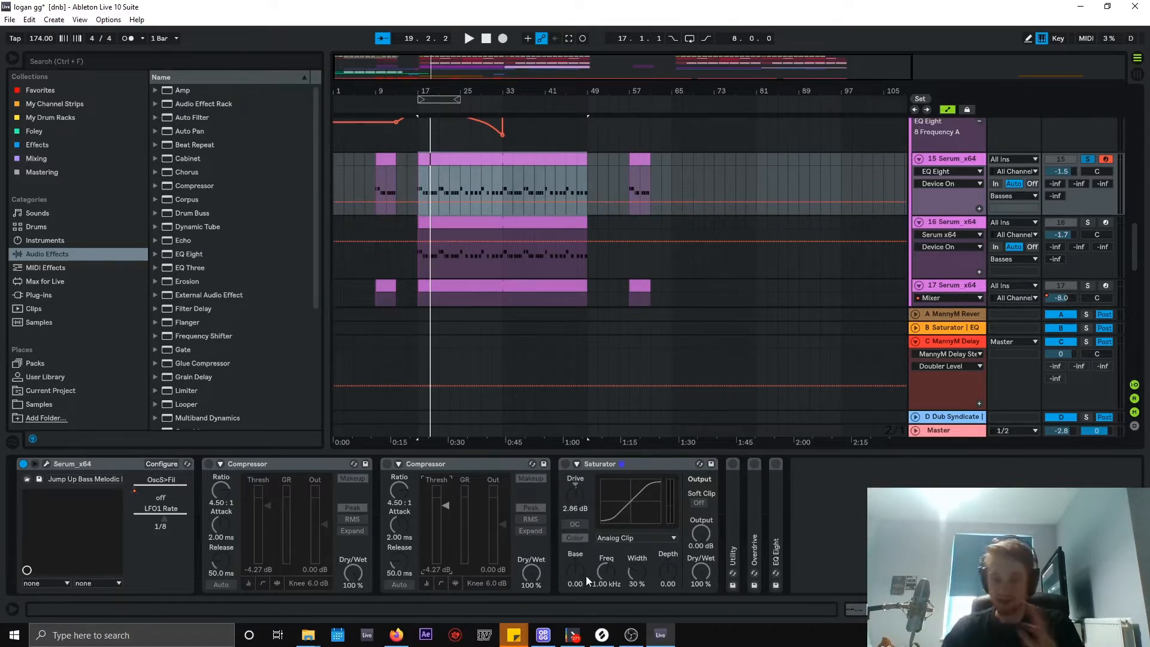
- Switch on both Compressors and the Saturator, and show the Saturator's type and drive parameters
left_click(209, 464)
left_click(387, 463)
left_click(565, 464)
left_click(565, 464)
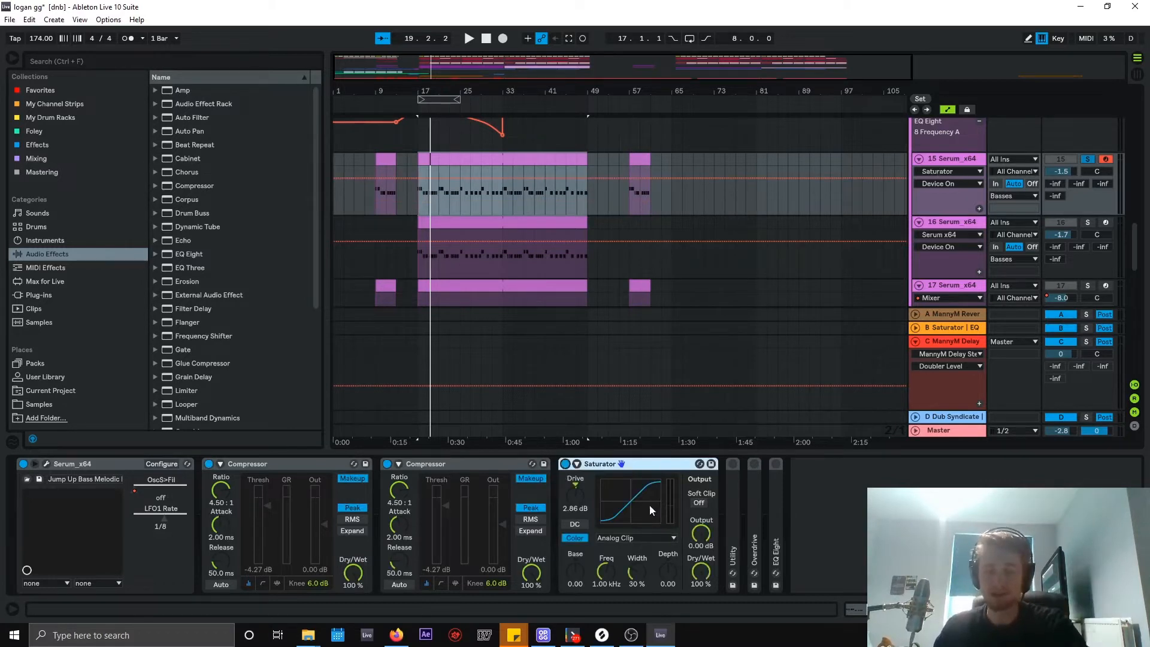
left_click(612, 542)
left_click(647, 535)
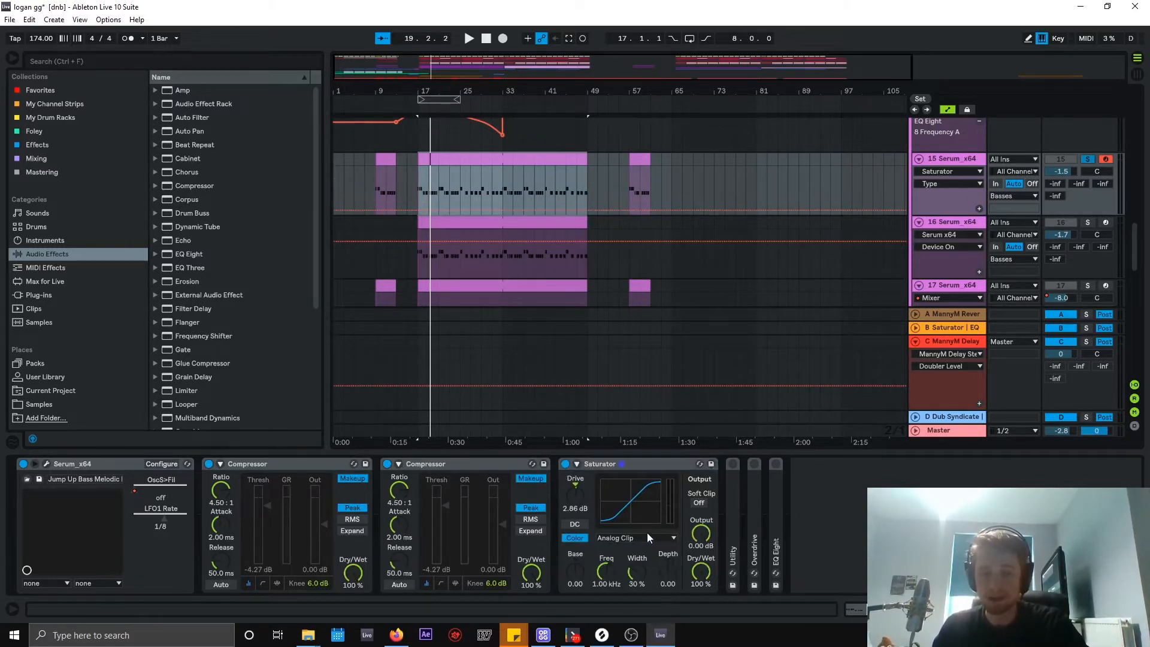
left_click(575, 490)
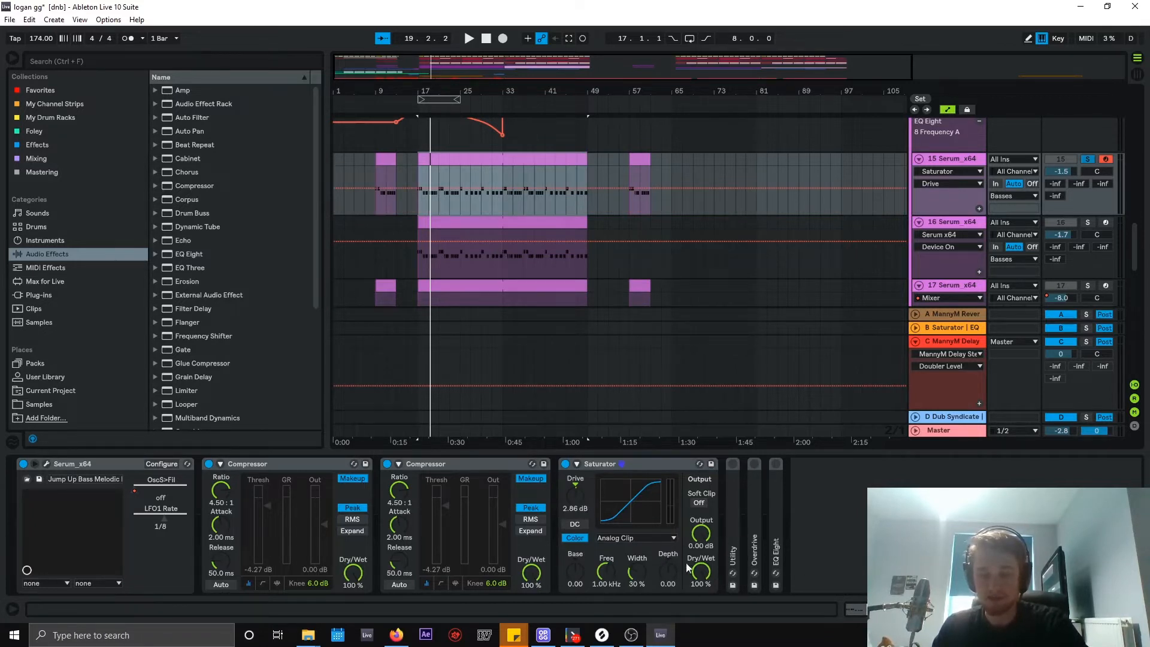
- Unfold the Utility and switch it on, and bypass the Utility, the Saturator and the second Compressor again
double_click(727, 526)
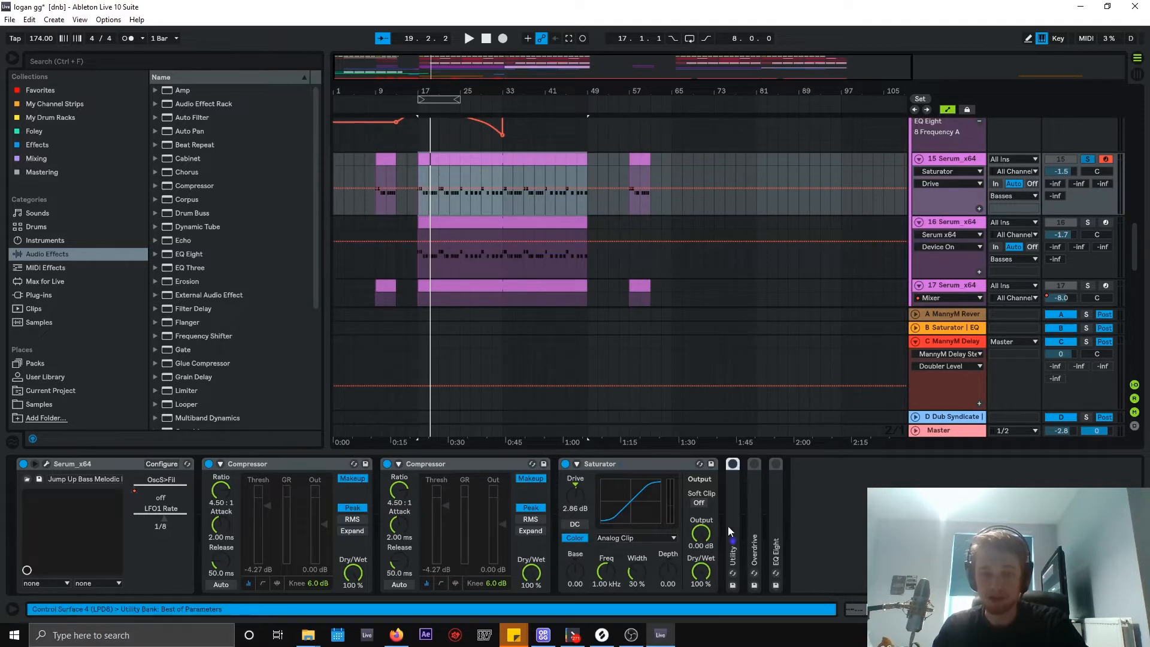
left_click(733, 465)
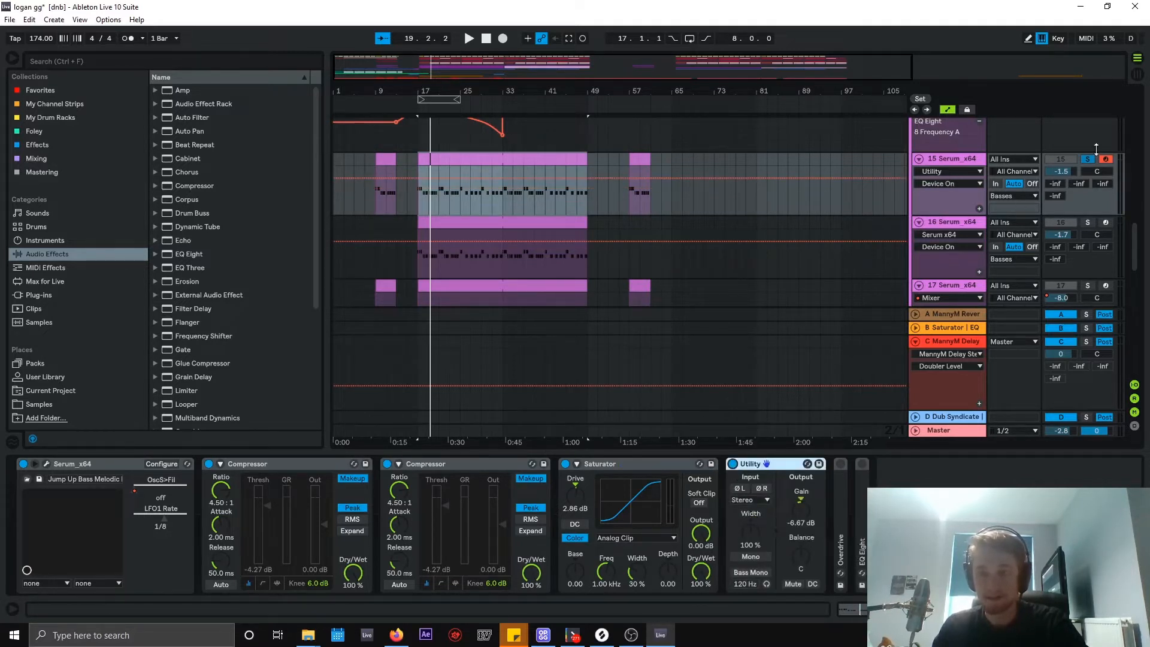
left_click(733, 464)
left_click(569, 464)
left_click(387, 464)
- Turn on looping for the eight bars starting at bar 17 and start playback of the soloed bass
right_click(436, 95)
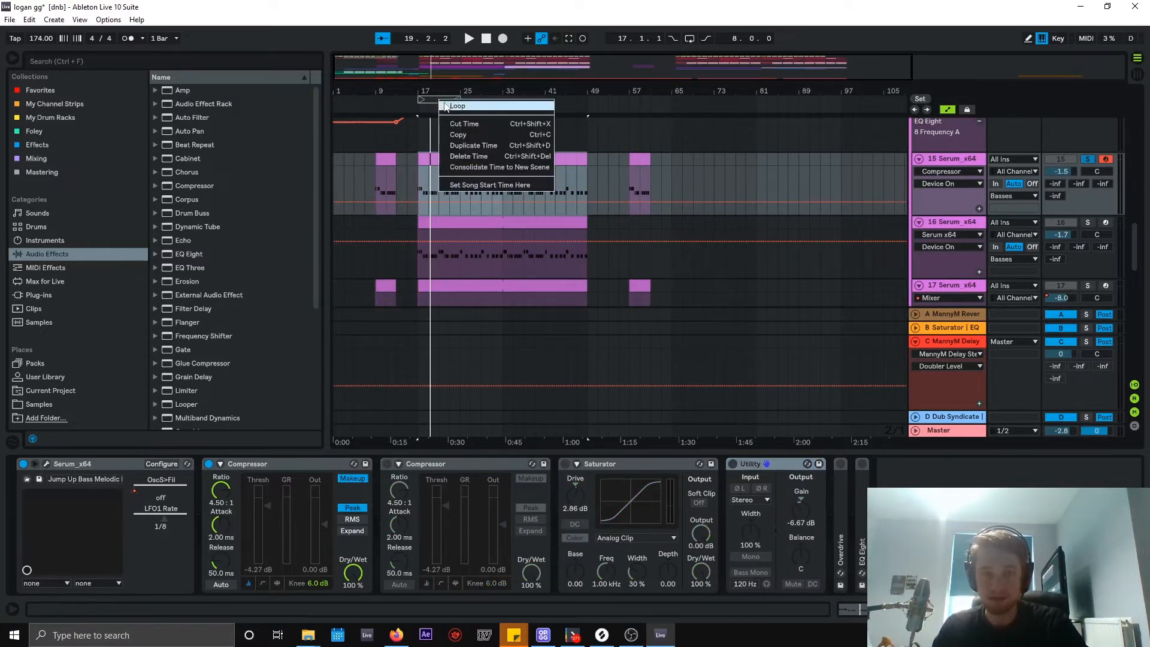
left_click(479, 175)
key("space")
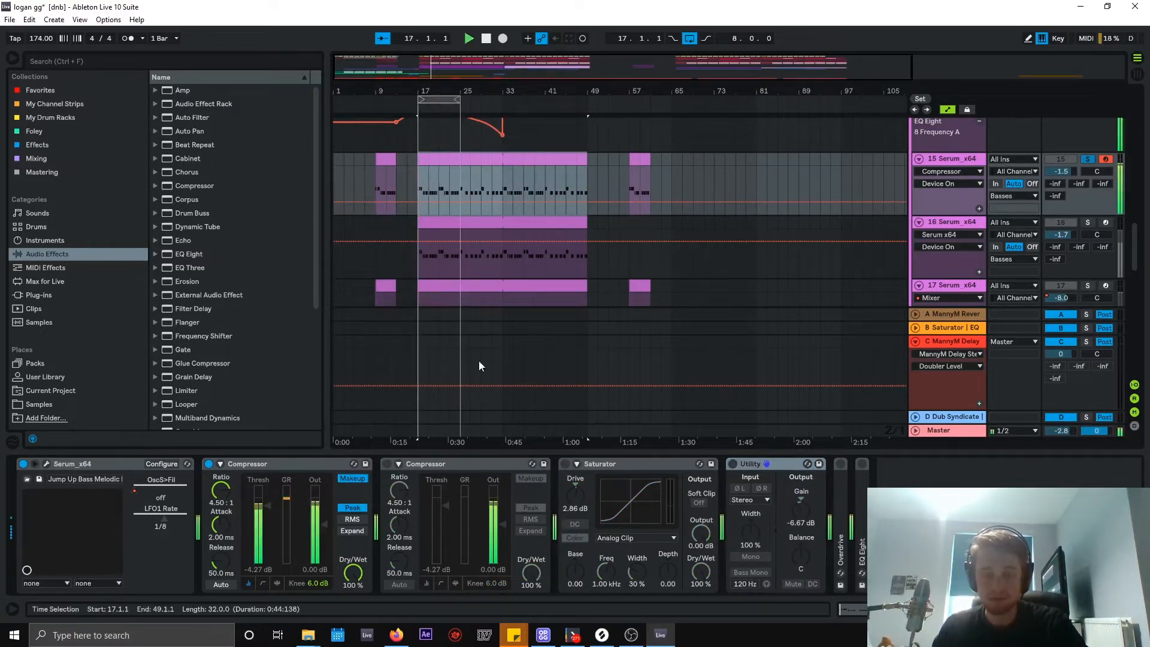
- Compare the looping bass with both Compressors bypassed and active, leaving the two Compressors switched on
left_click(387, 465)
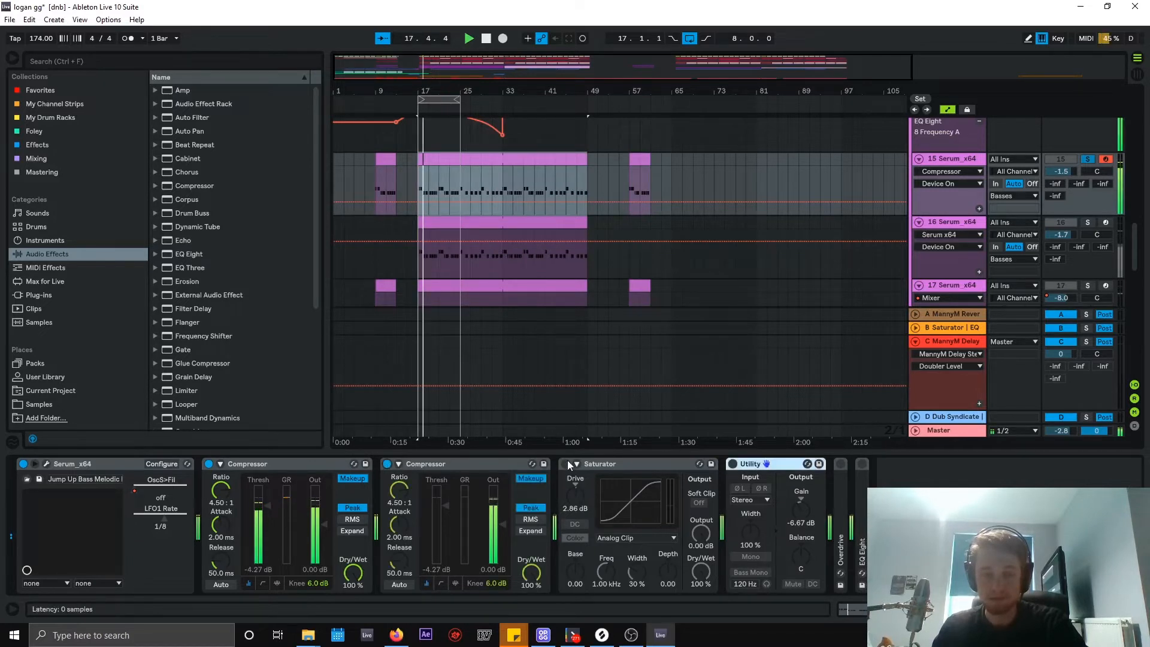
left_click(209, 464)
left_click(387, 464)
left_click(209, 465)
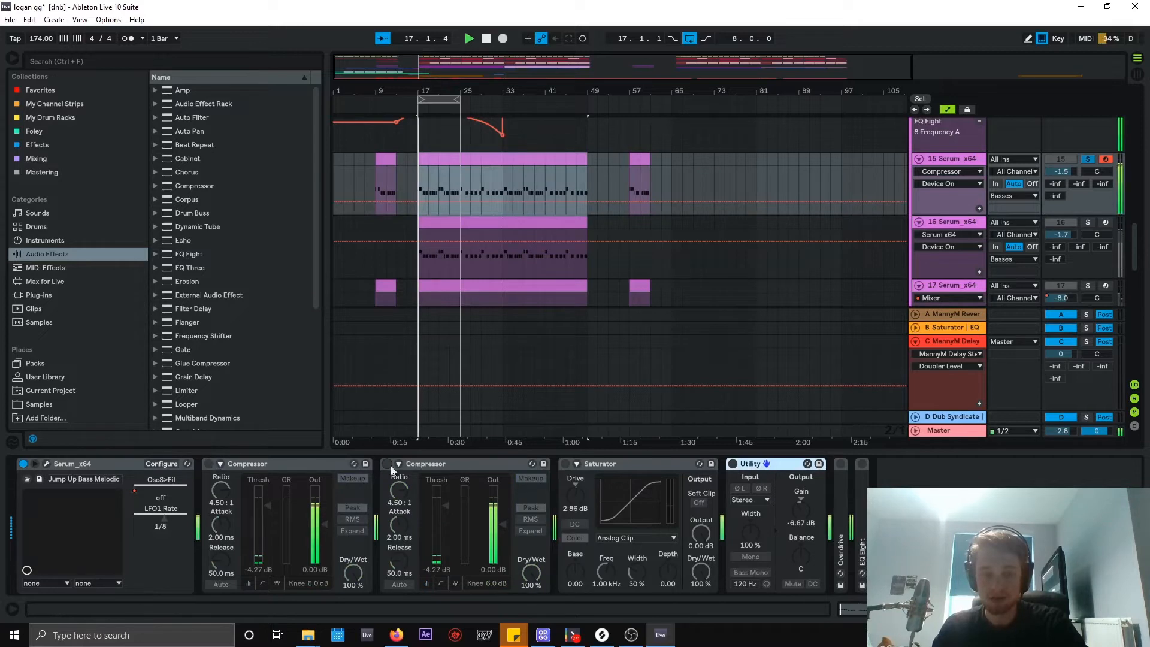
left_click(387, 465)
- Switch on the Saturator and the Utility while the bass loop plays
left_click(566, 464)
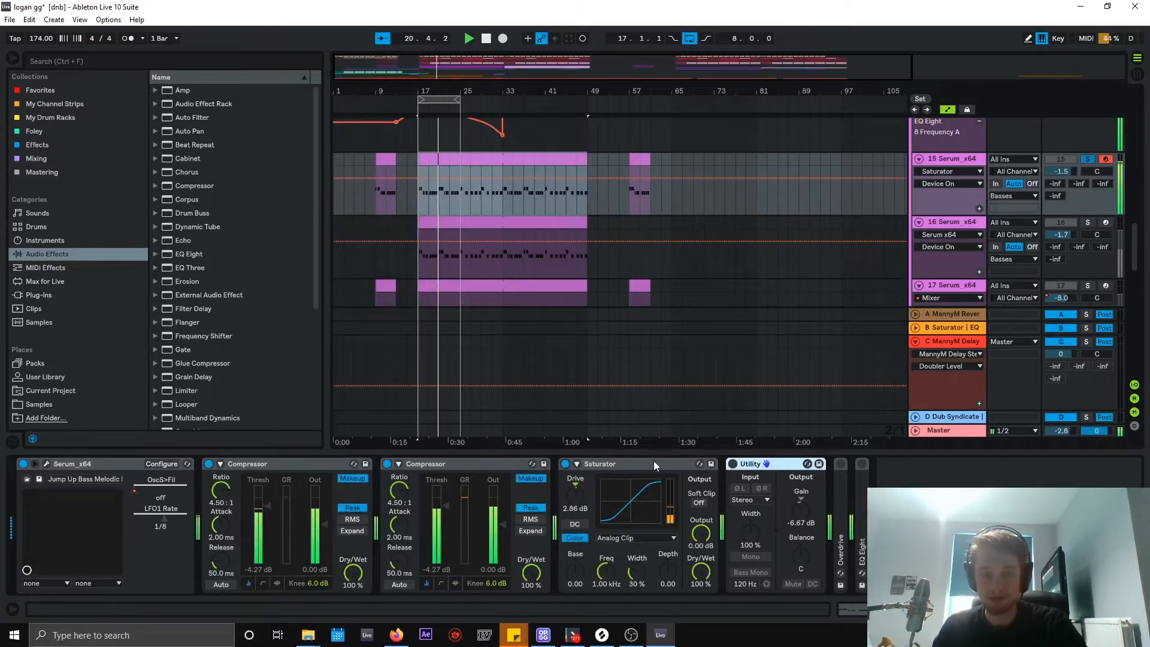
left_click(732, 464)
left_click(732, 465)
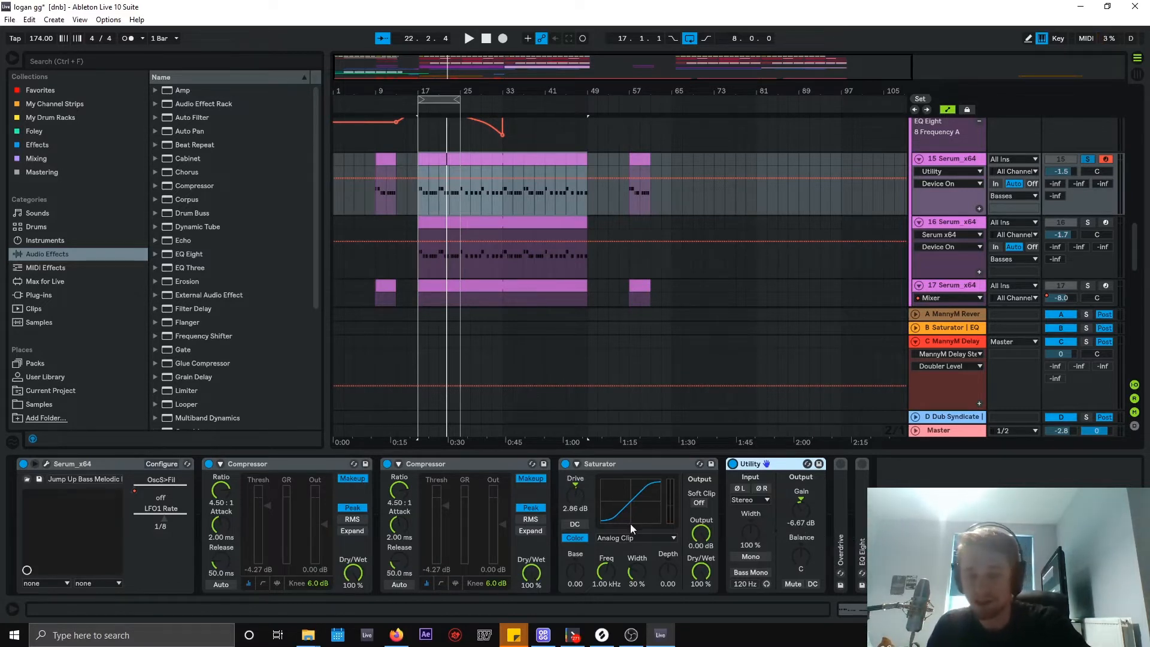
- Replay the loop, unfold and switch on the Overdrive, and show its filter frequency, dynamics and dry/wet parameters
key("space")
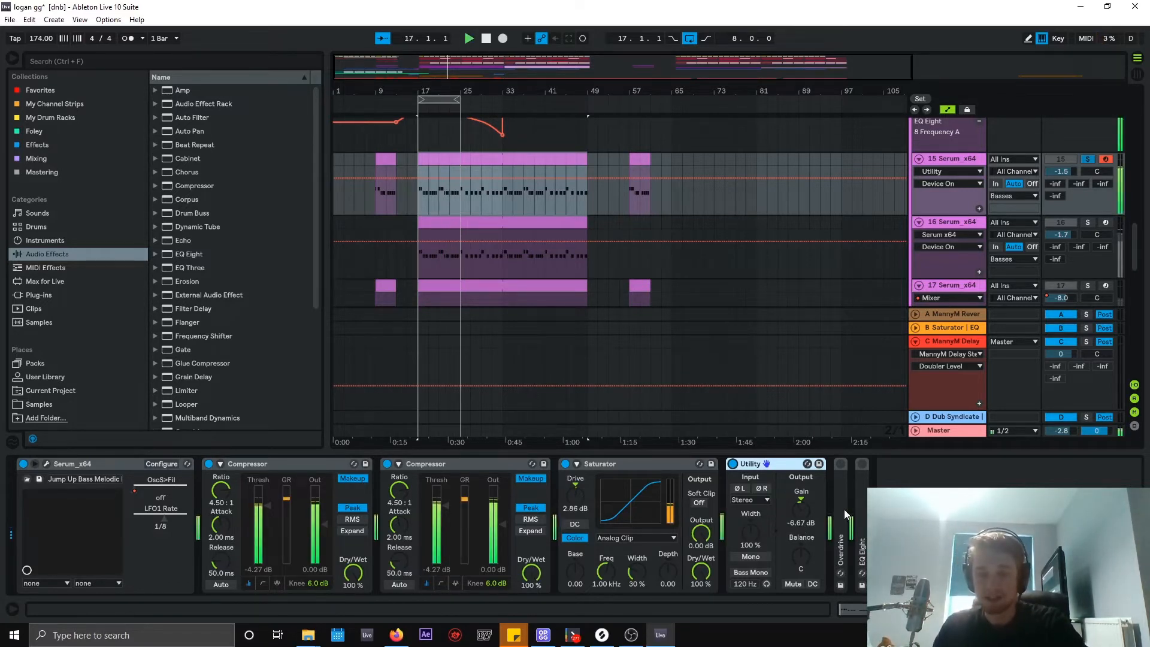
double_click(843, 509)
left_click(840, 464)
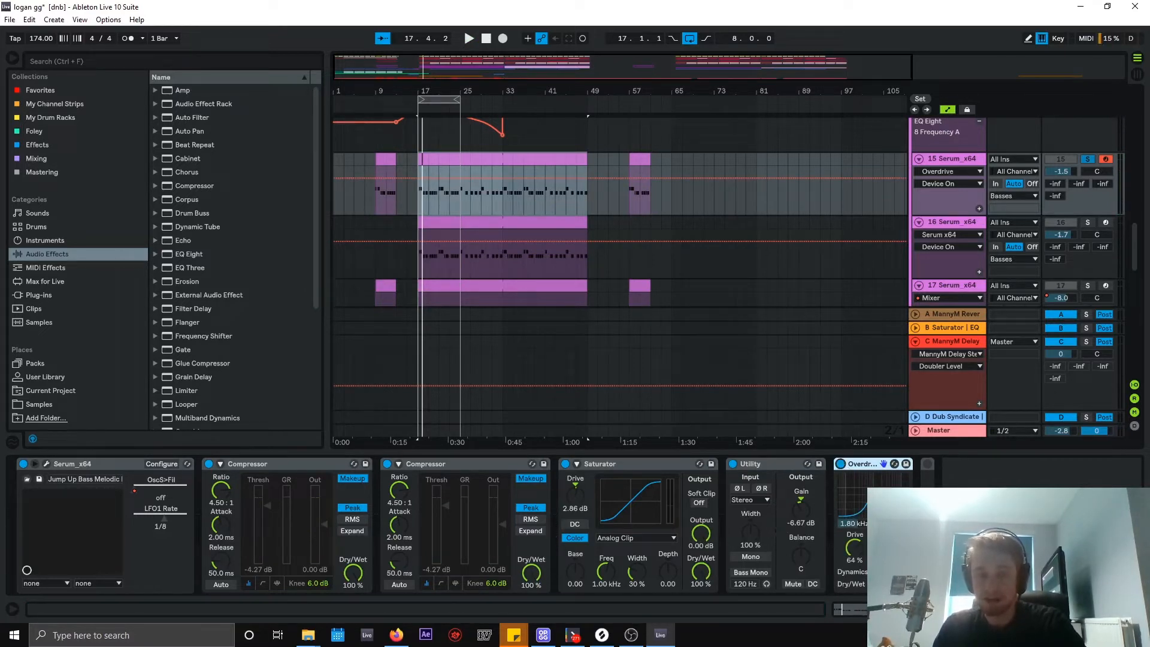
left_click(850, 524)
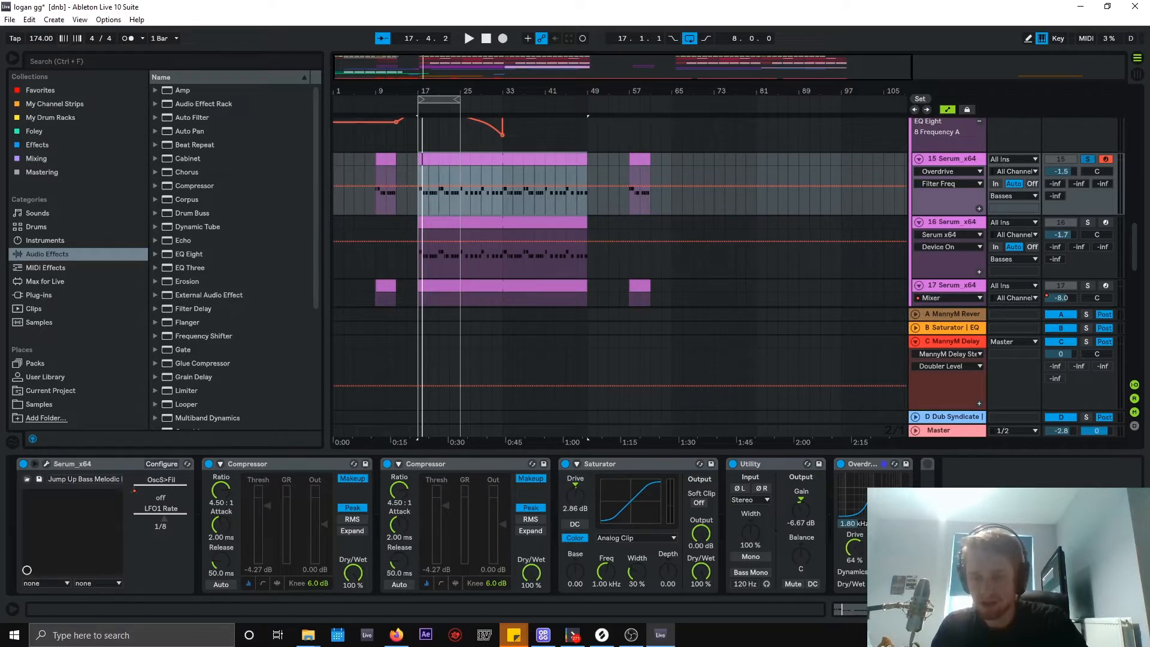
left_click(880, 572)
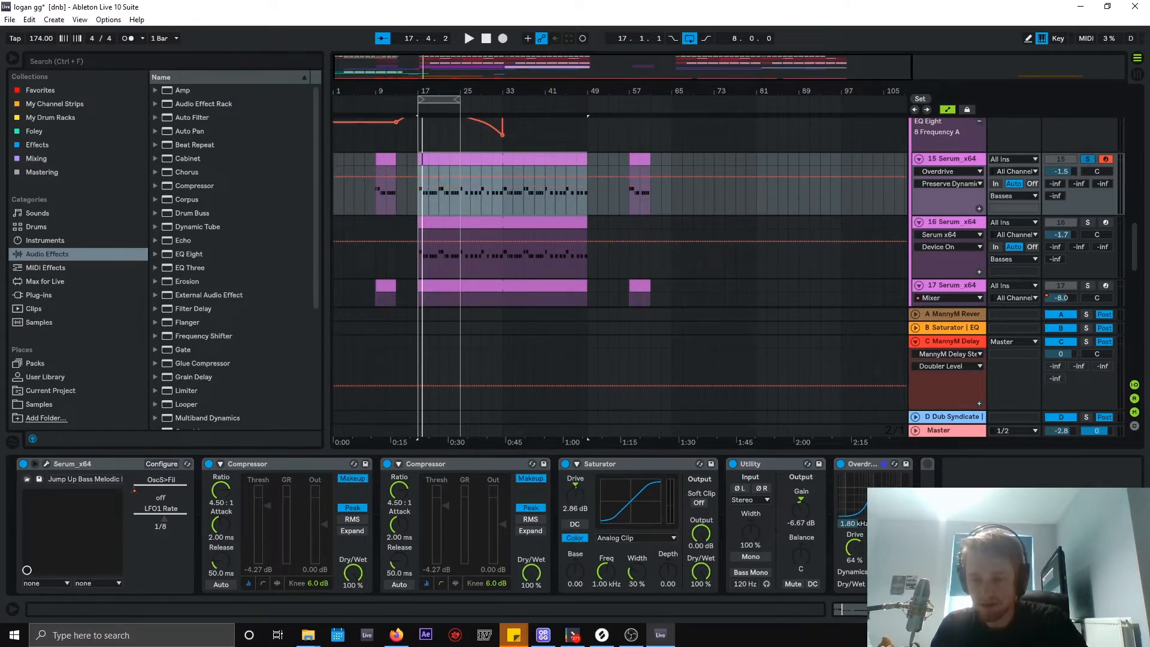
left_click(883, 584)
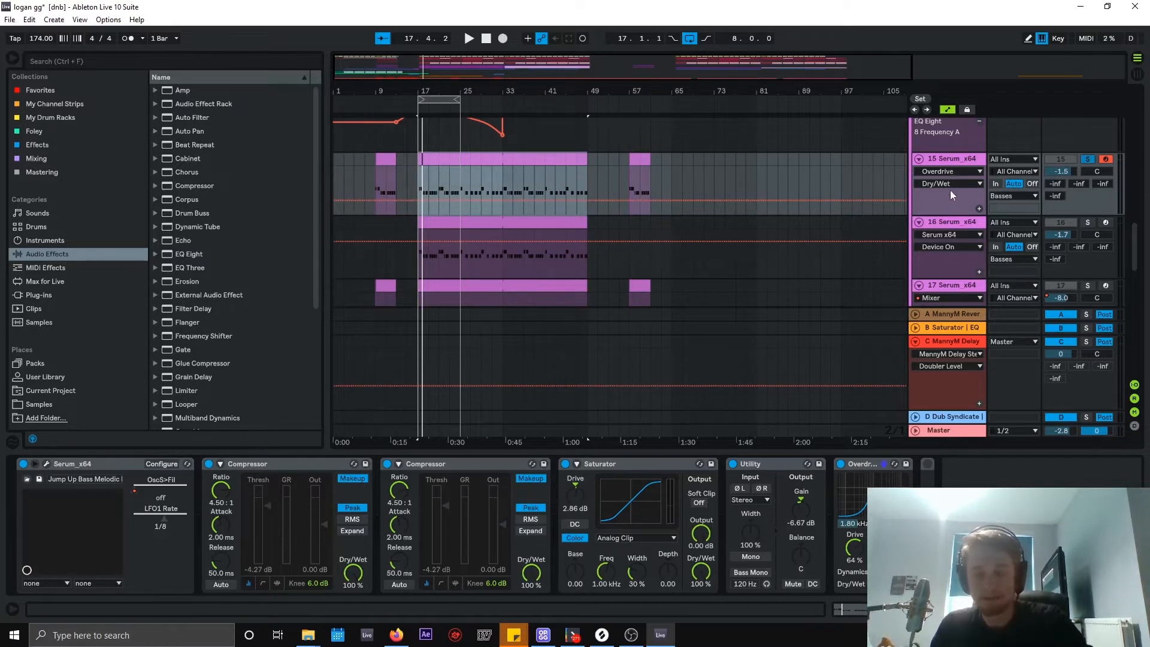
- Unfold and switch on the EQ Eight, review the Saturator and the EQ's bands, and play the bass through the full chain
double_click(927, 466)
left_click(928, 465)
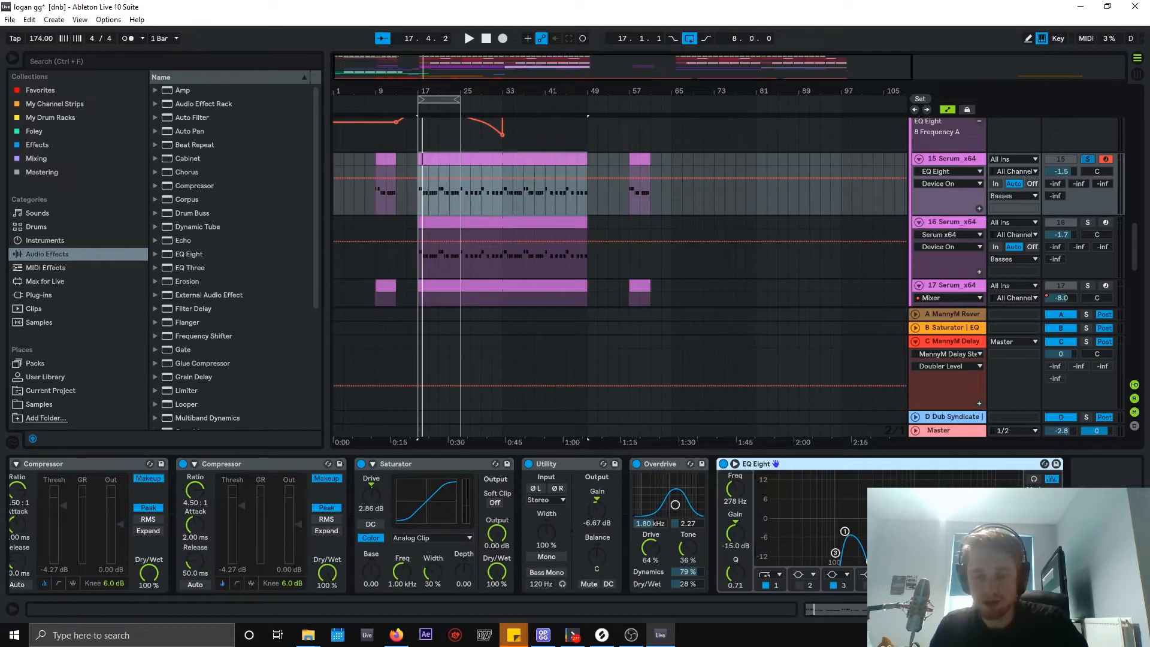
left_click(372, 464)
left_click(373, 464)
left_click(397, 464)
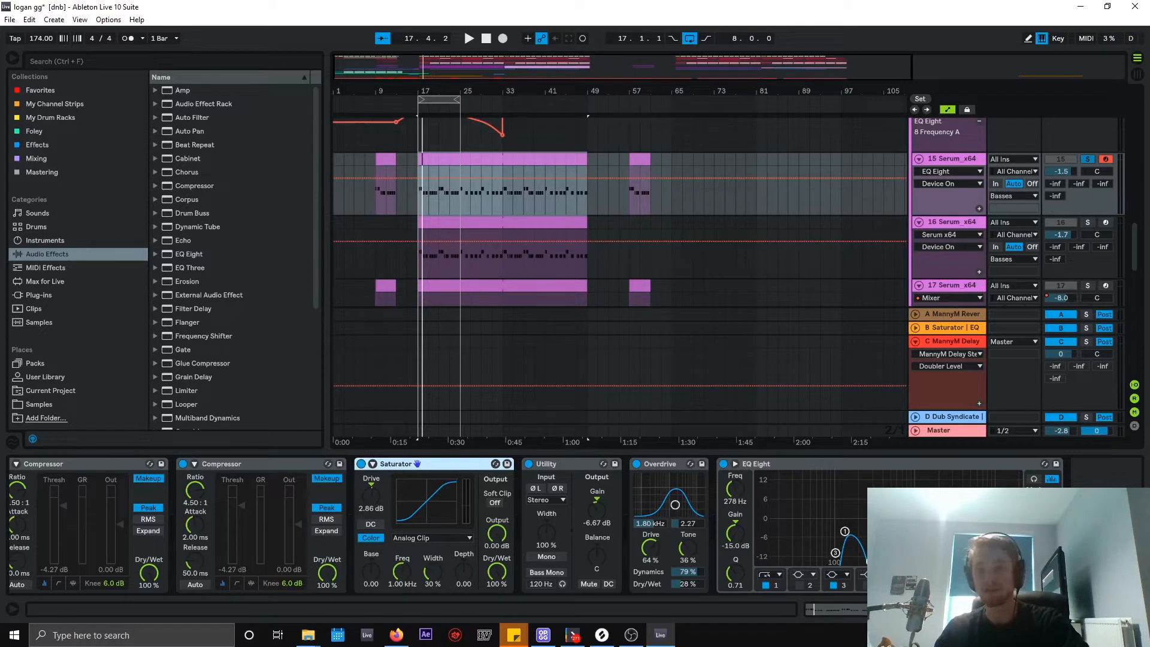
left_click(973, 533)
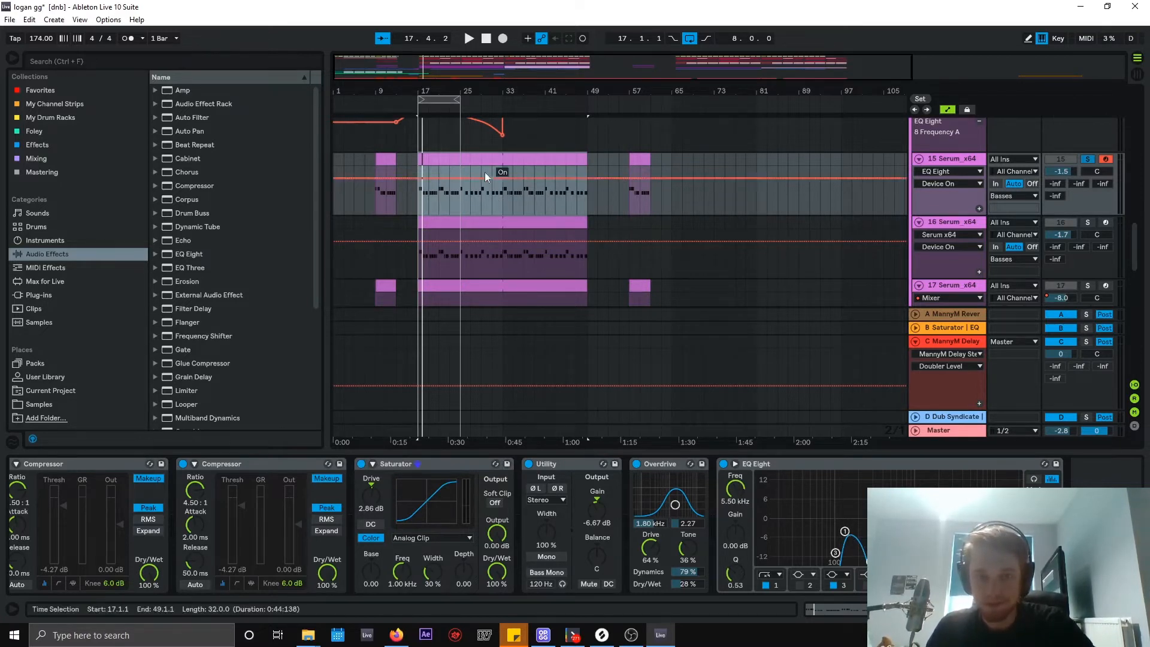
key("space")
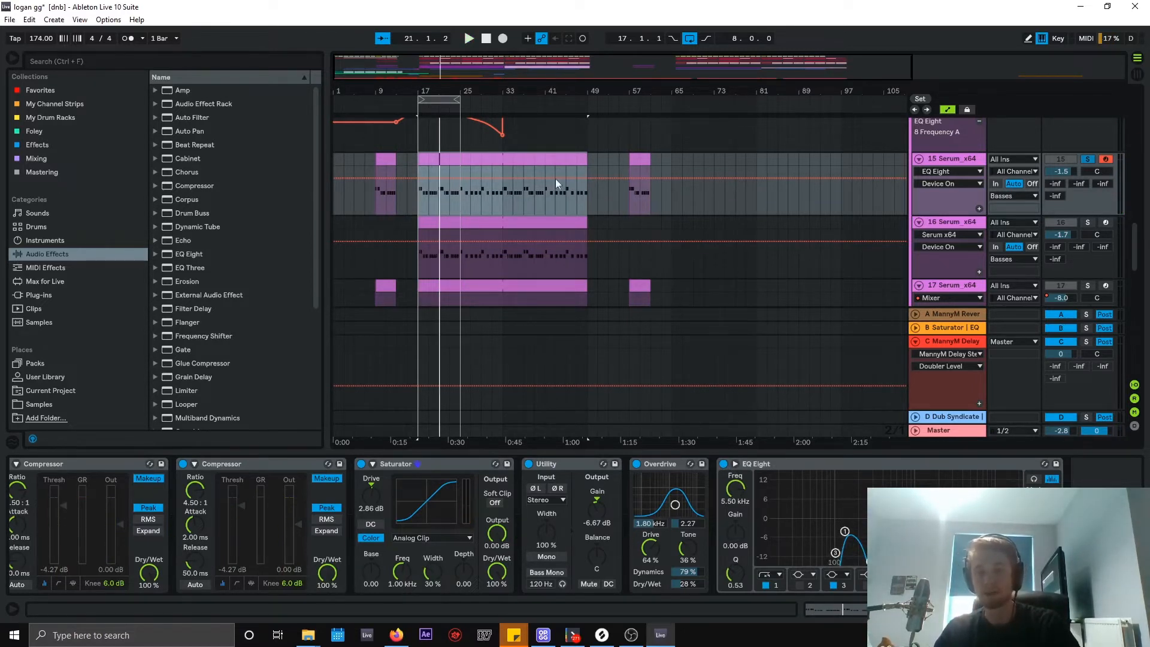
- Select the Serum track 16 and solo it in place of track 15
right_click(444, 103)
left_click(440, 225)
left_click(440, 225)
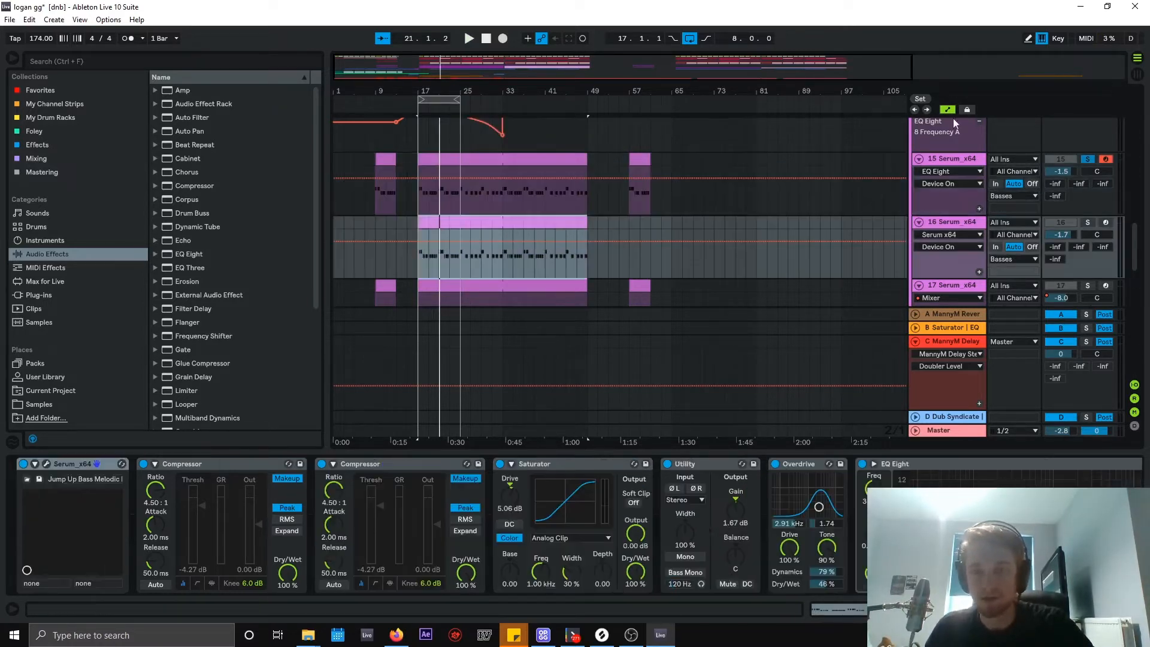
left_click(958, 223)
left_click(1088, 222)
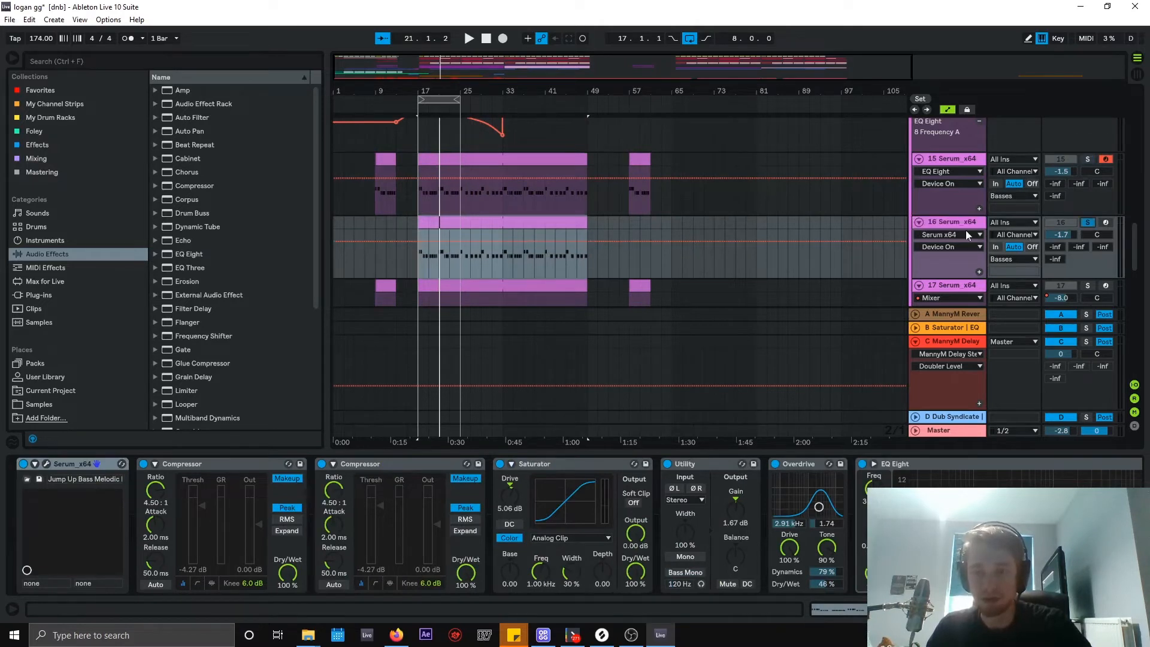
- Look through the arrangement's bass tracks from track 15 down to the track 18 Operator
scroll(959, 231, "down", 2)
scroll(961, 181, "down", 3)
scroll(962, 181, "up", 3)
scroll(965, 161, "up", 6)
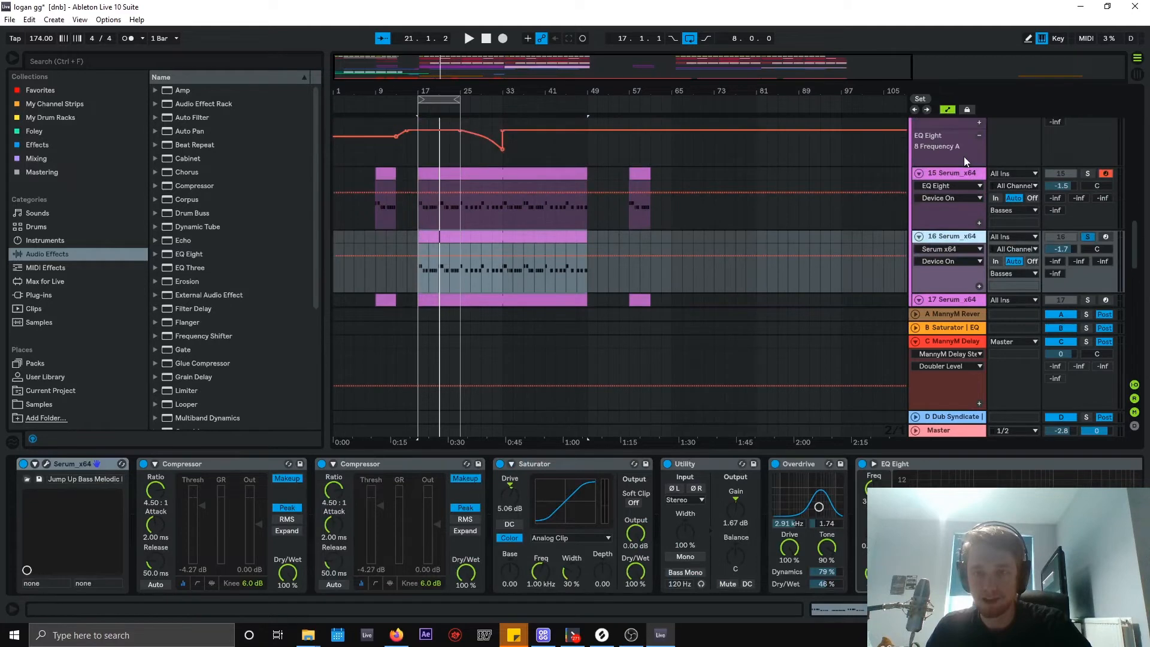
scroll(965, 156, "down", 3)
scroll(922, 228, "down", 4)
scroll(933, 153, "up", 5)
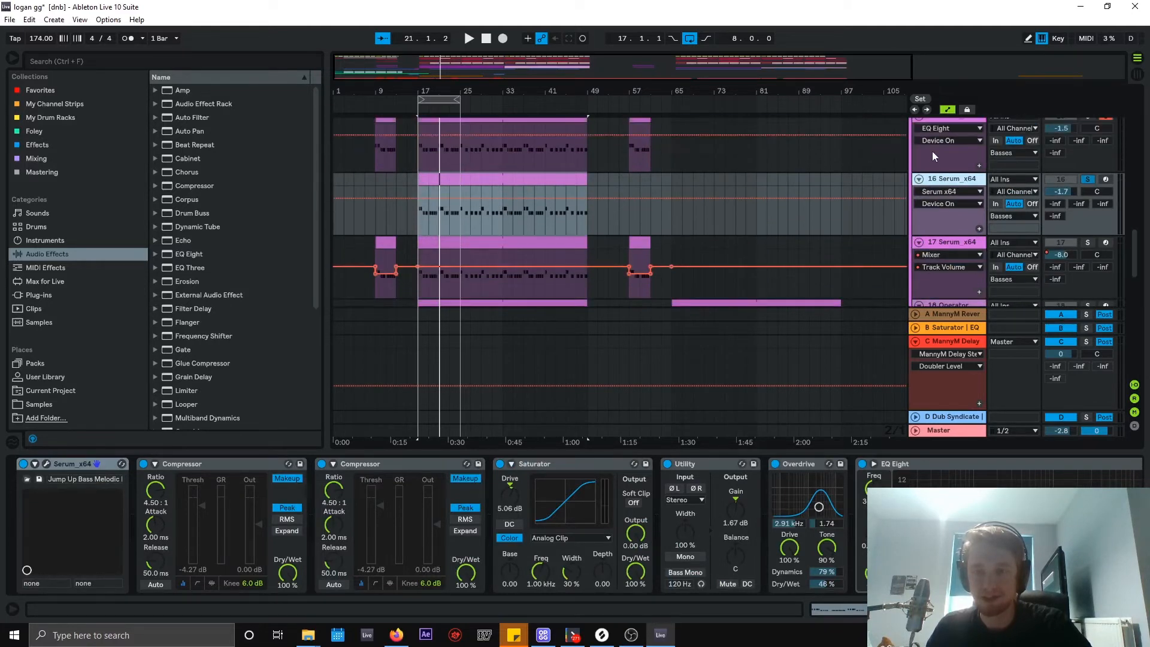
scroll(948, 236, "down", 6)
scroll(947, 251, "down", 1)
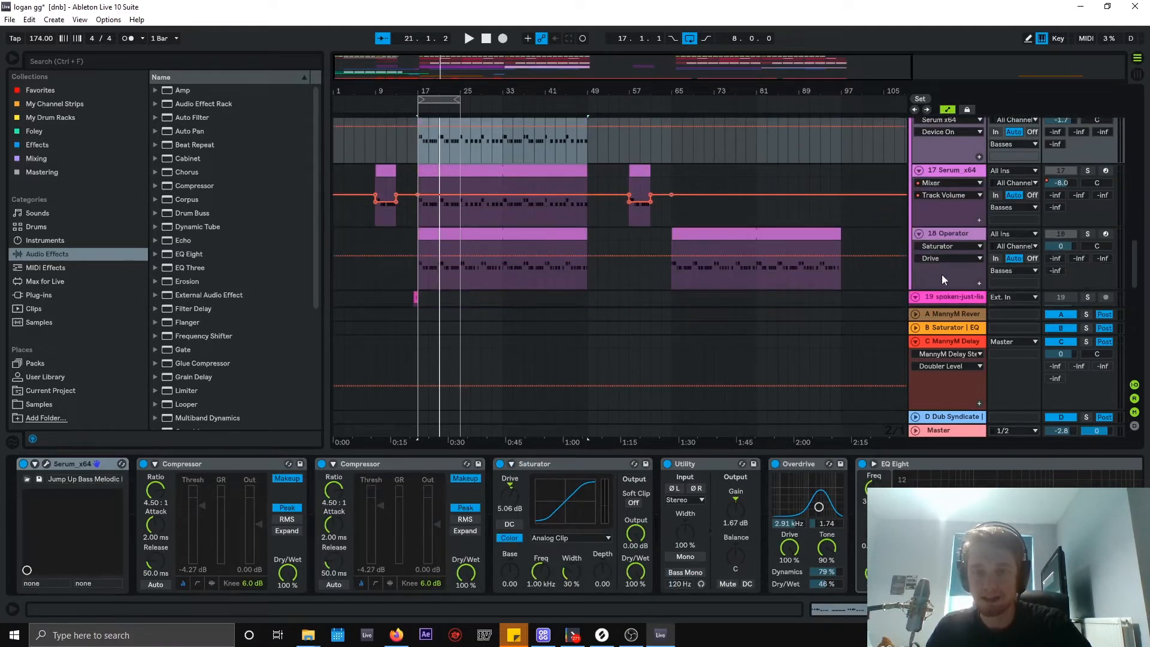
scroll(953, 240, "up", 7)
- Compare the effects chains of Serum tracks 15, 16 and 17, and select track 16's clip
left_click(948, 149)
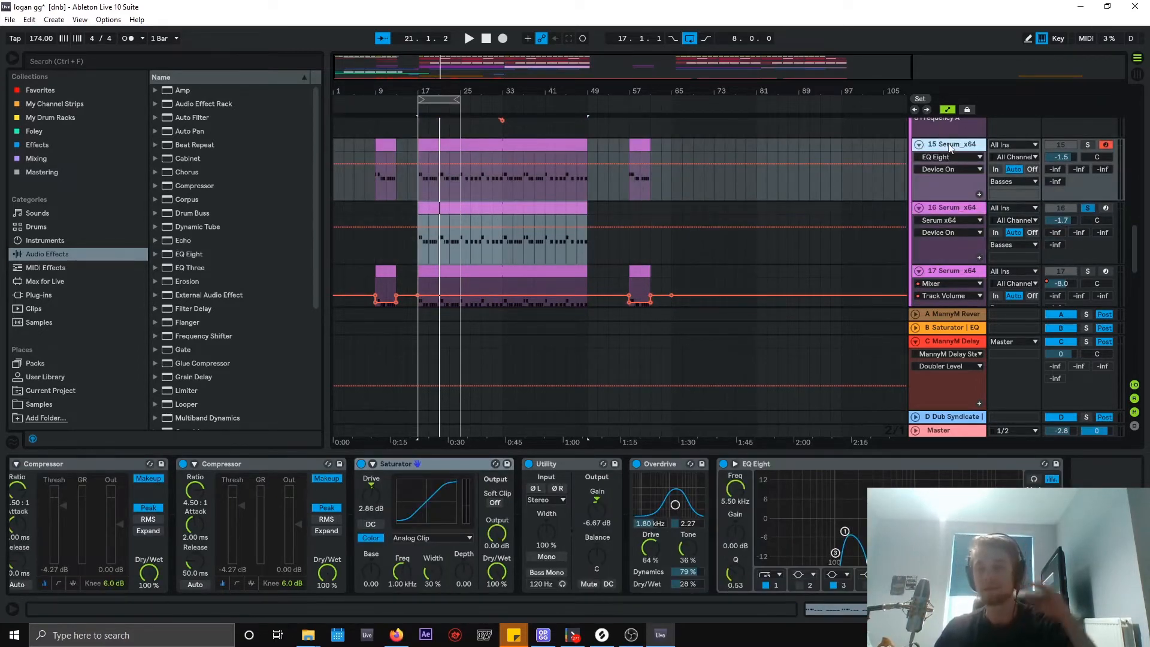
left_click(958, 210)
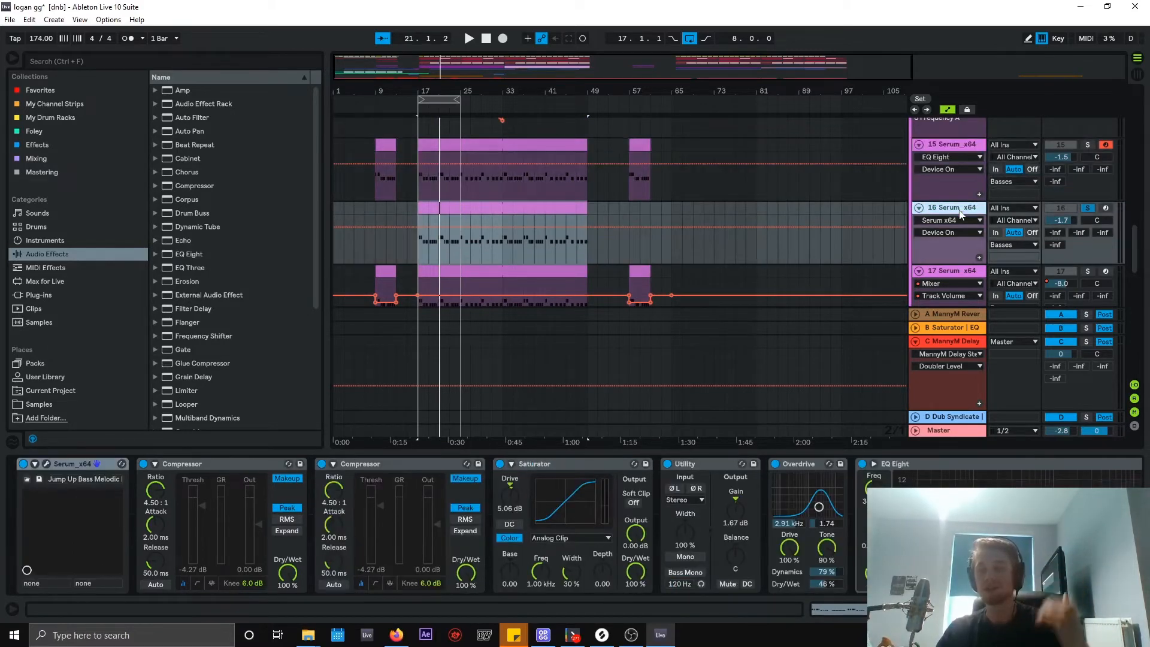
scroll(960, 216, "down", 1)
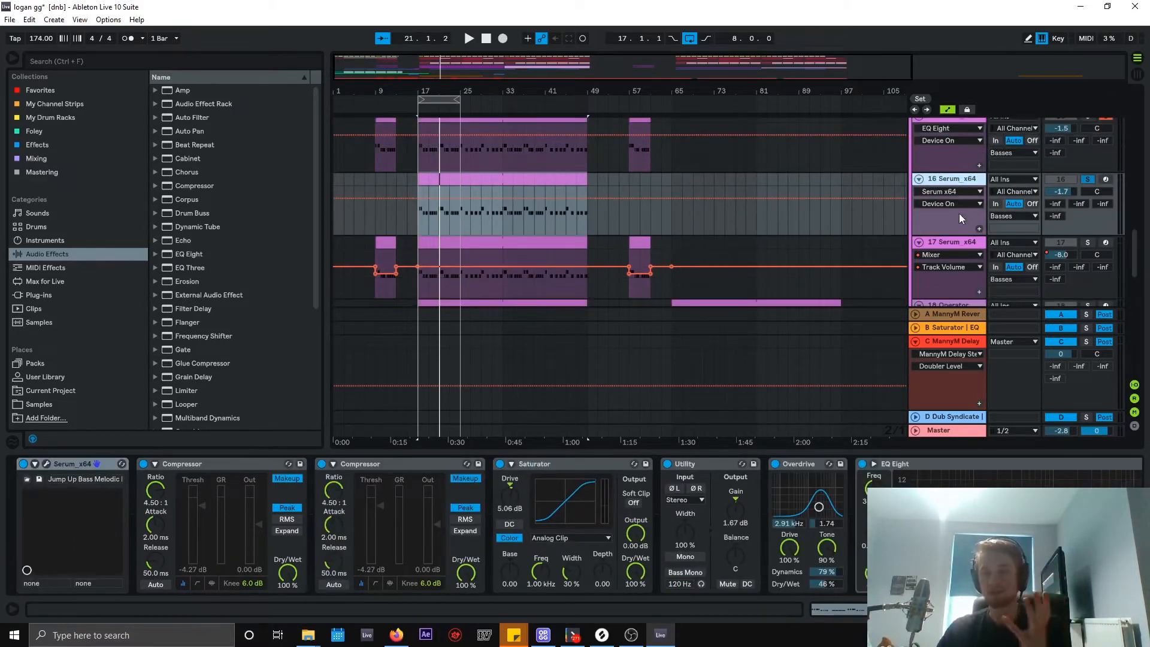
left_click(961, 245)
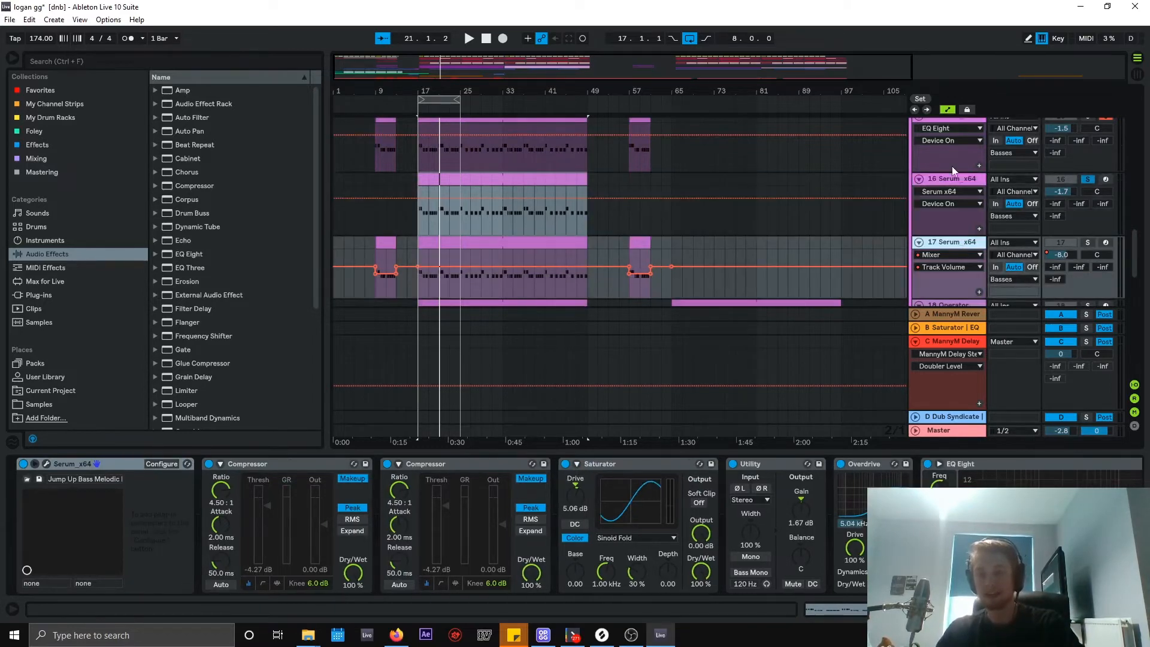
left_click(951, 175)
left_click(957, 239)
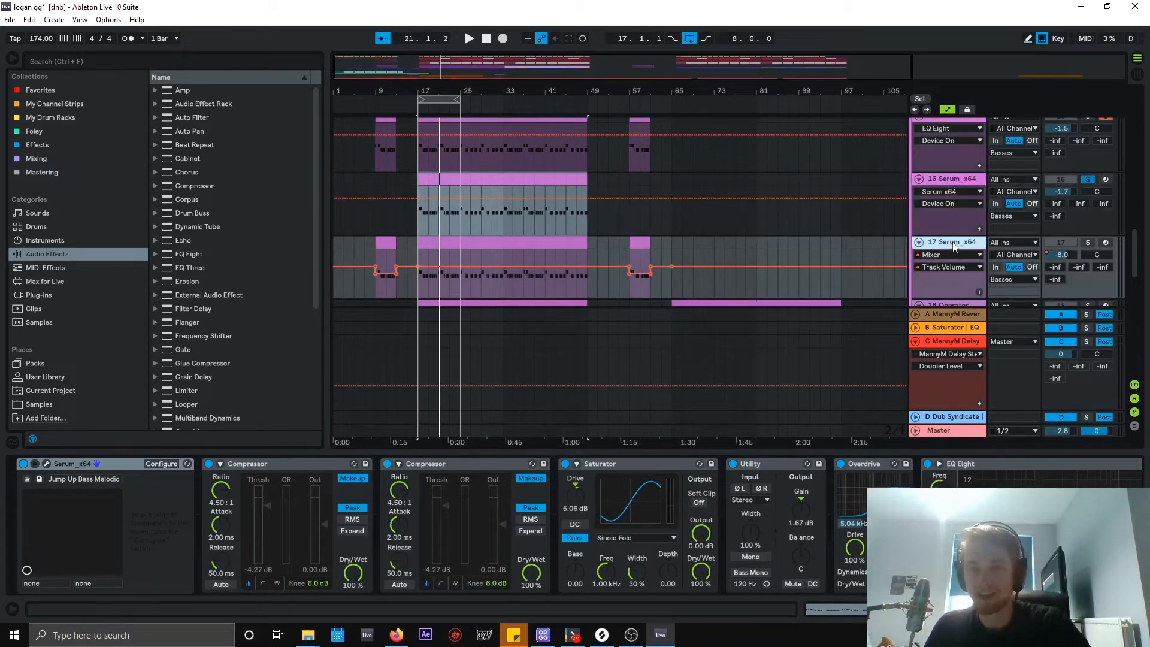
left_click(954, 180)
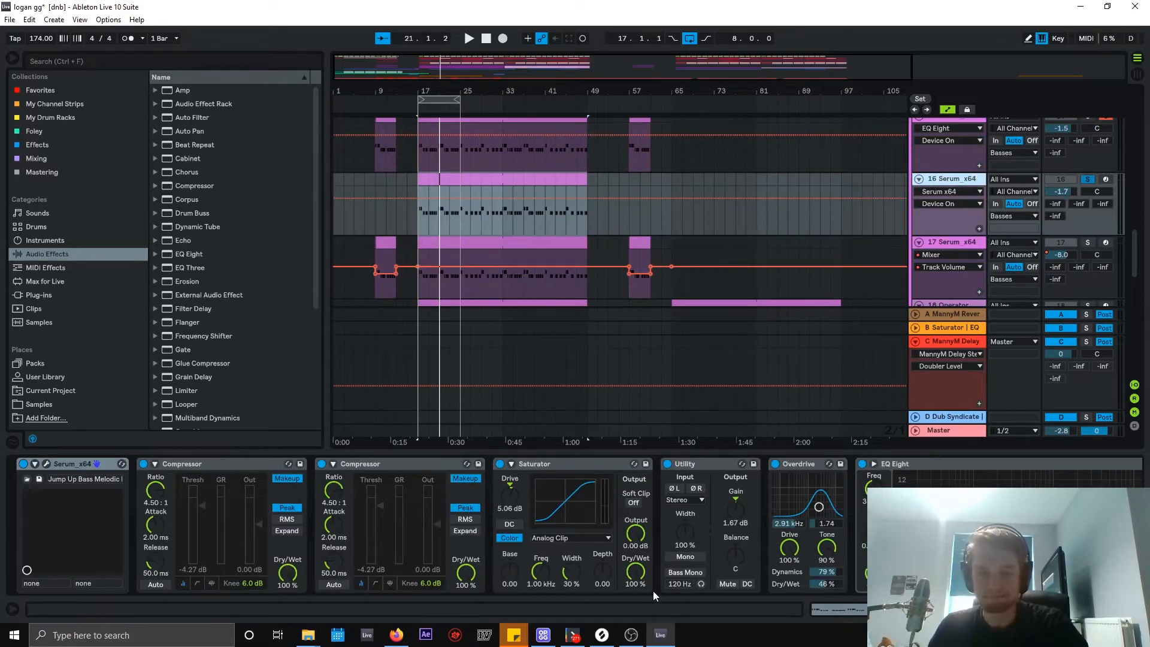
left_click(466, 192)
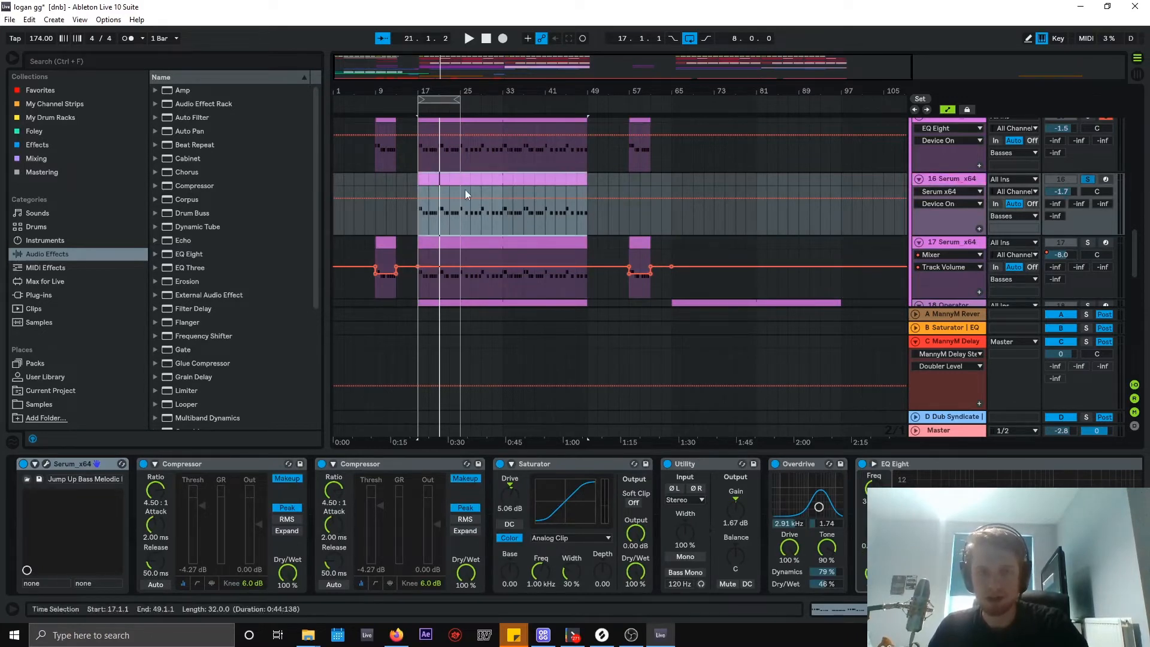
- Play the soloed track 16 bass and review its effects chain from the compressors to the EQ Eight
key("space")
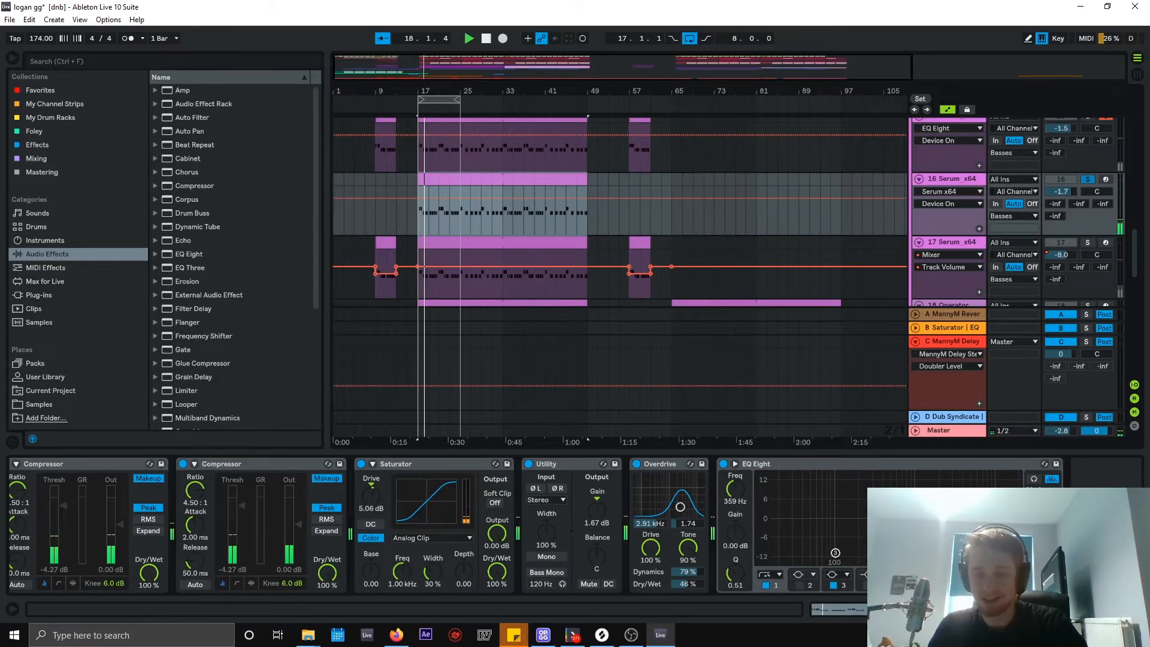
scroll(898, 471, "left", 3)
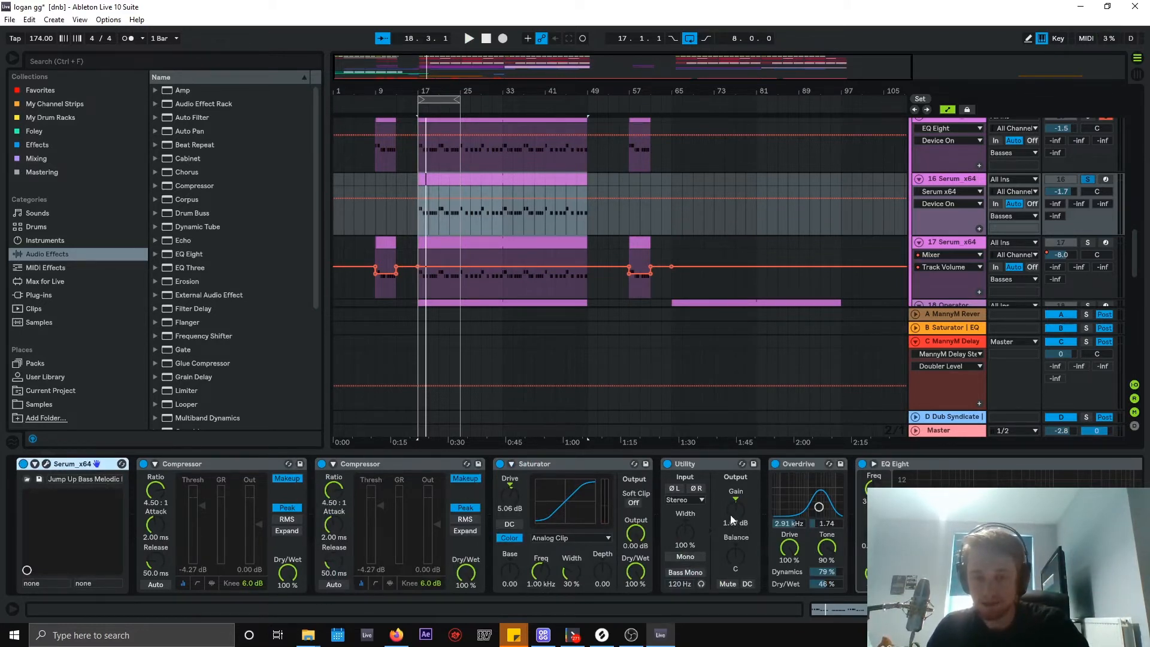
scroll(898, 551, "right", 3)
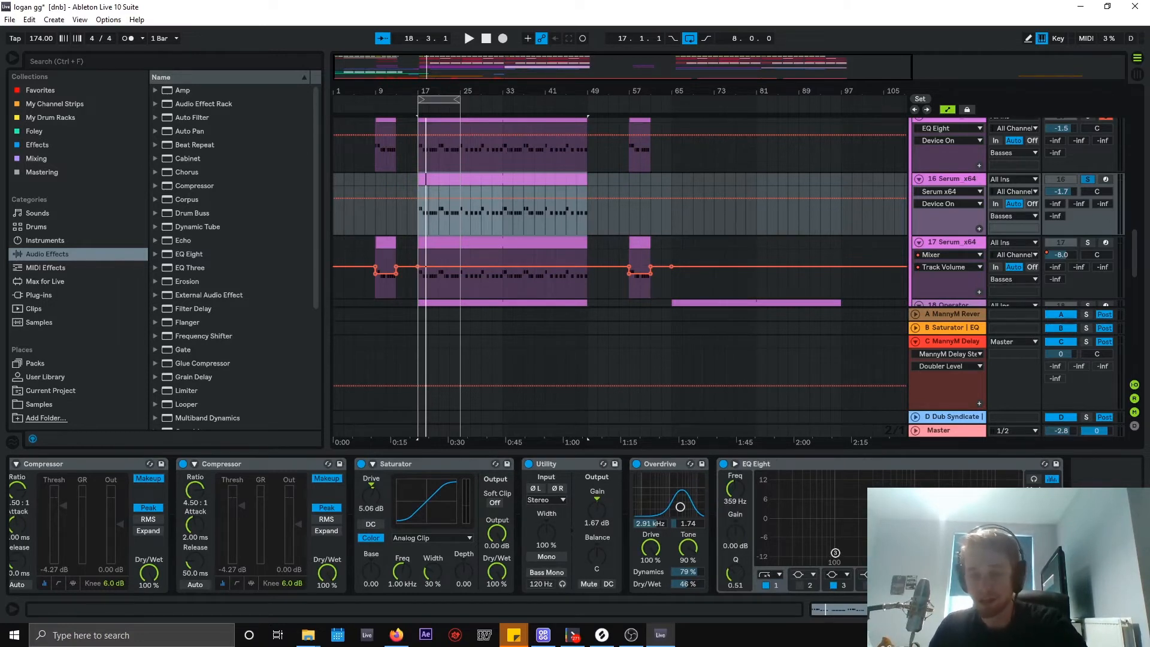
left_click(929, 518)
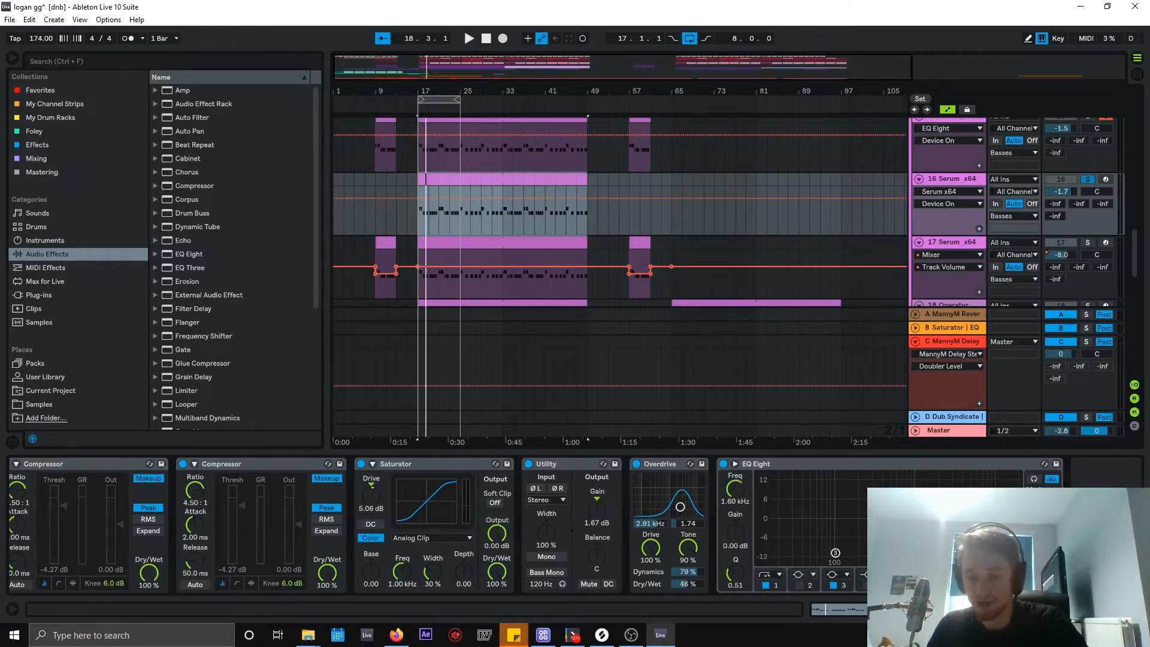
key("space")
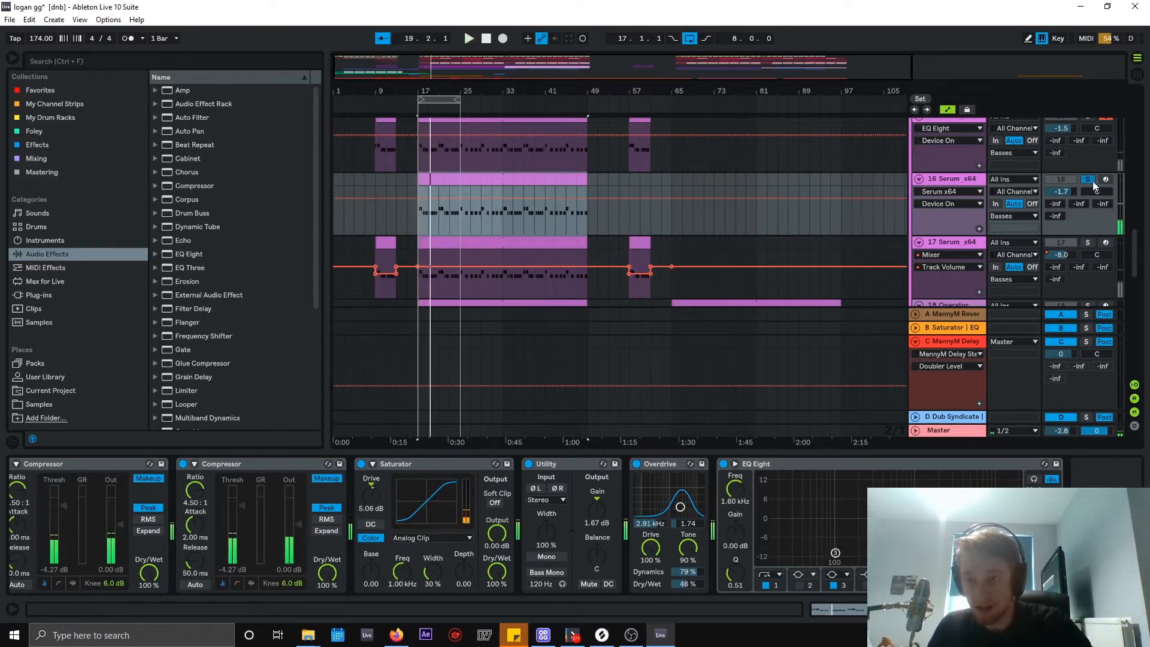
- Solo the Serum track 17 in place of track 16 and bring up its effects chain
left_click(1086, 242)
left_click(951, 249)
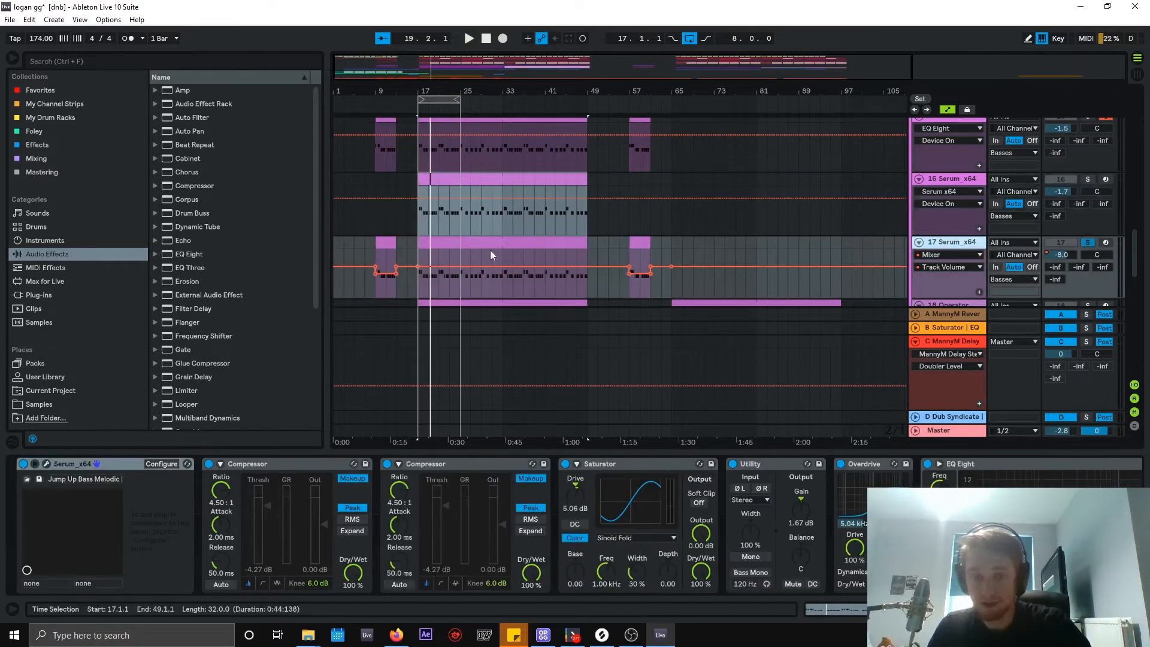
left_click(942, 241)
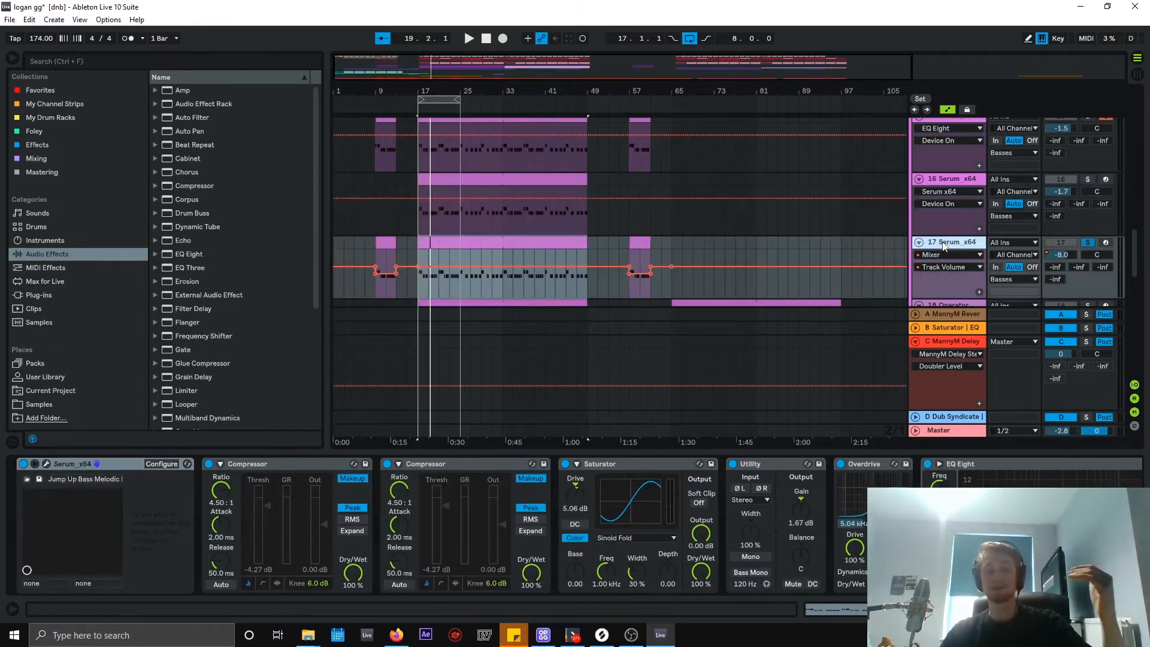
left_click(46, 464)
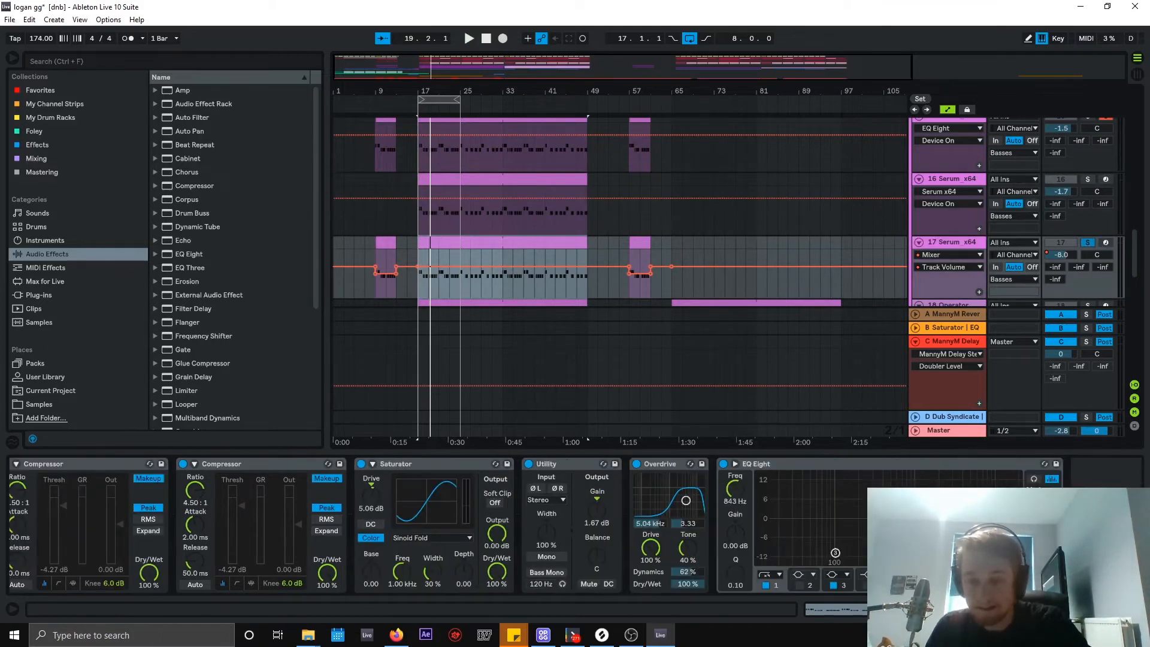
scroll(575, 527, "right", 3)
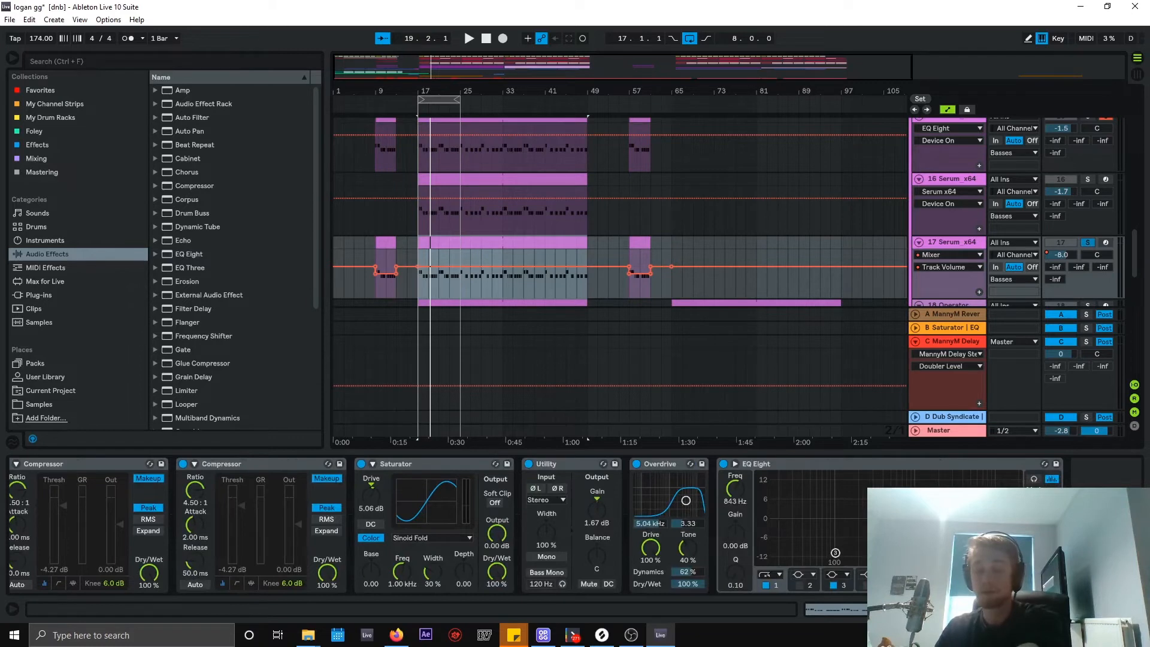
- Review track 17's Saturator curve types, drive and Utility gain, and try an Overdrive filter frequency of 5.39 kHz before undoing it
left_click(433, 538)
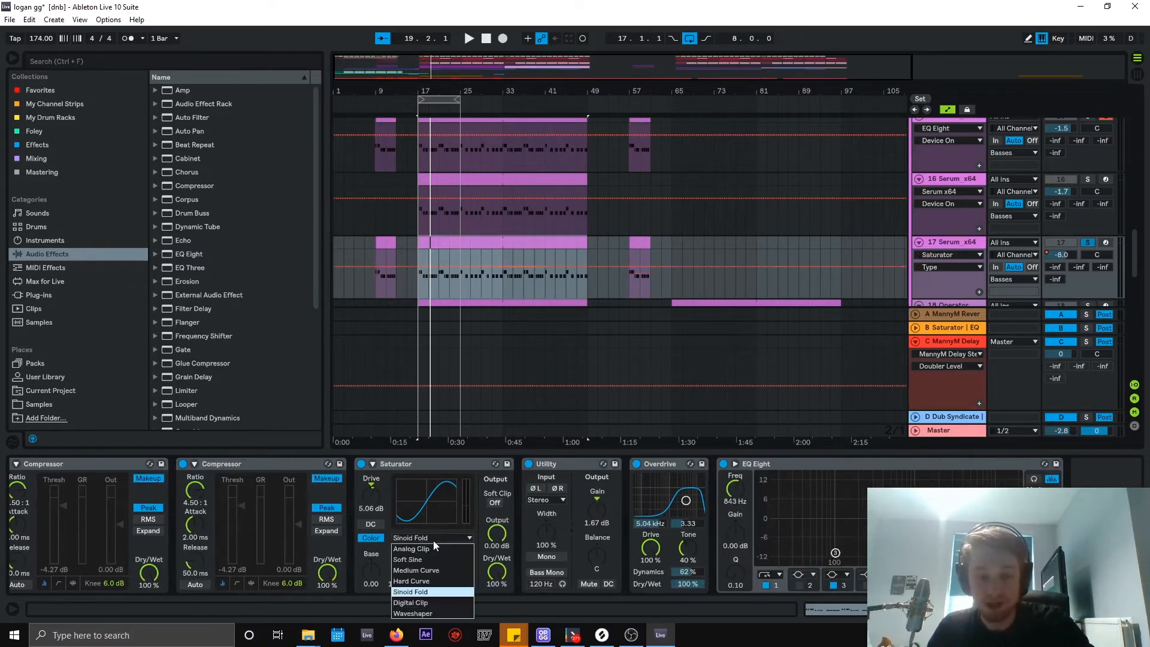
left_click(436, 536)
left_click(378, 504)
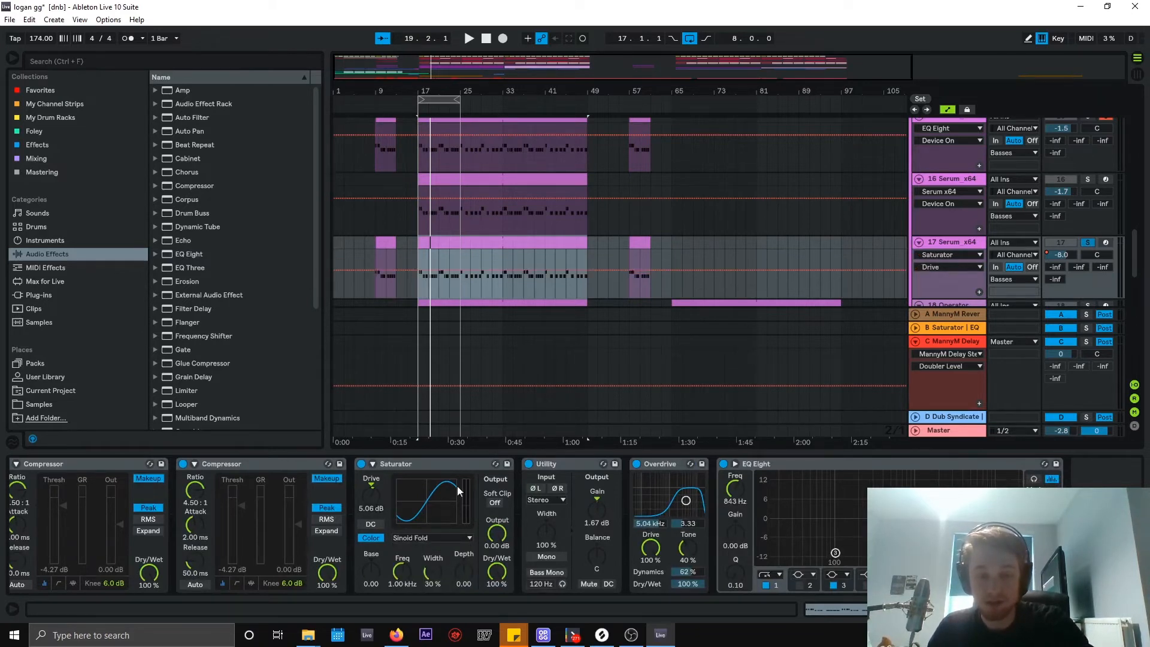
left_click(598, 512)
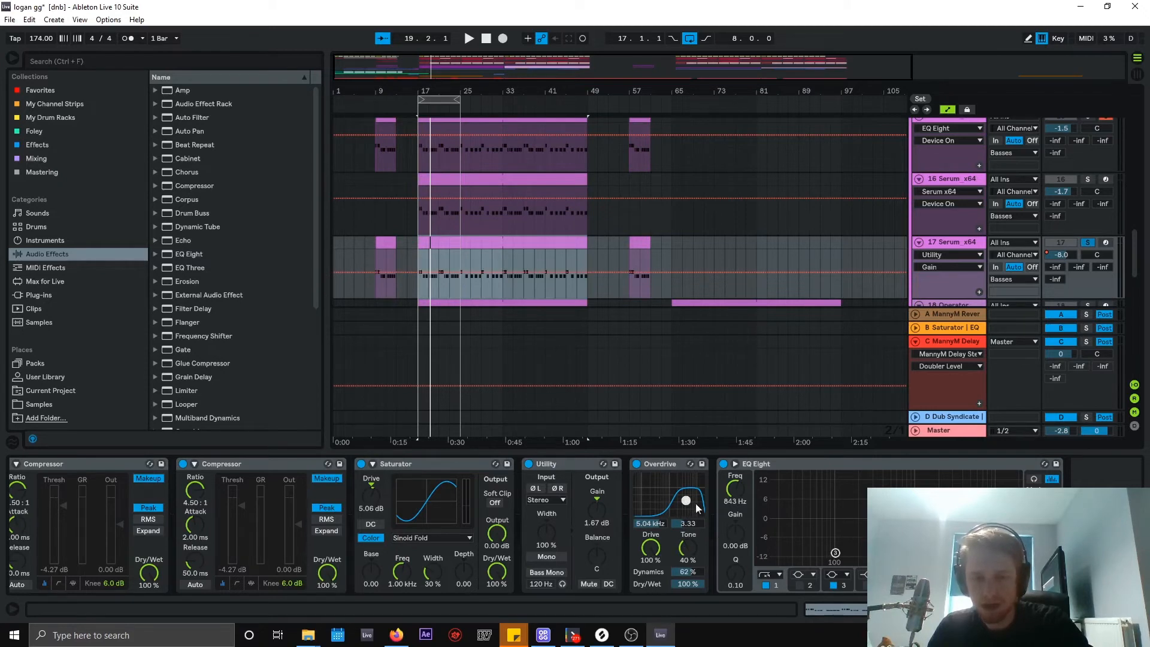
left_click_drag(655, 525, 655, 521)
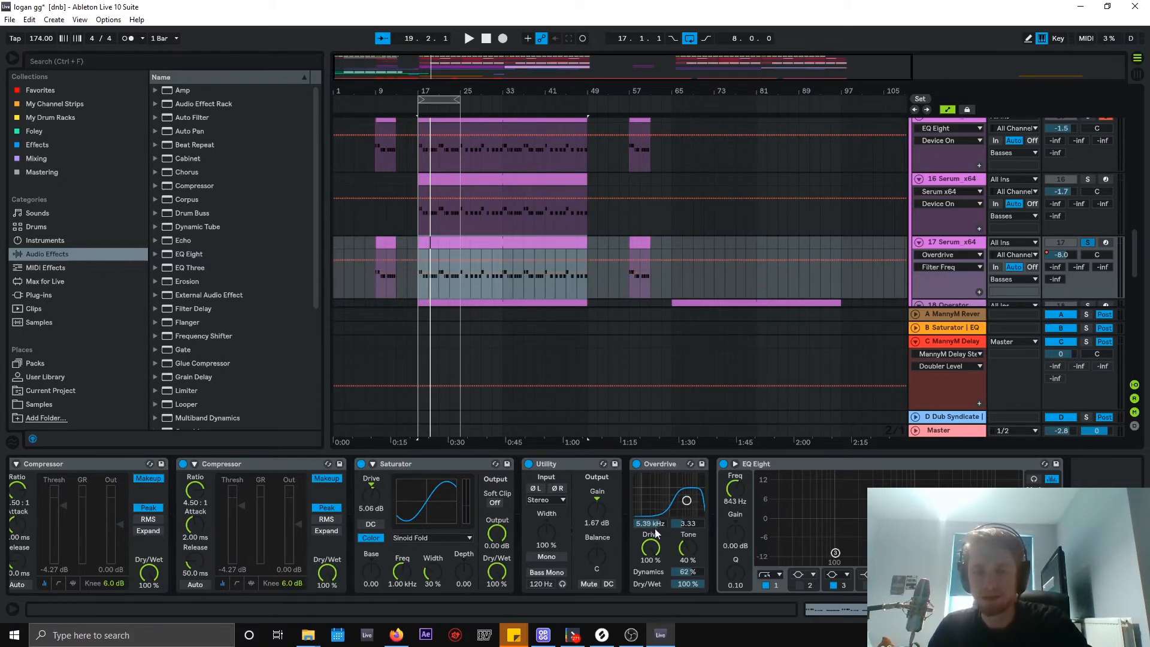
key("ctrl+z")
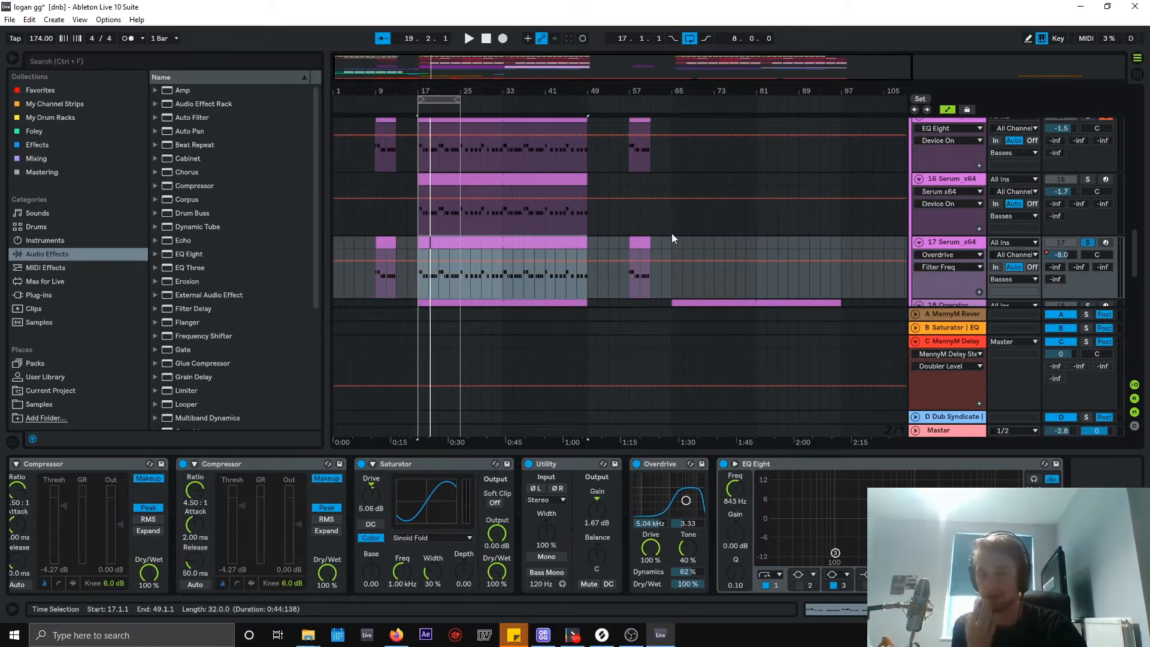
- Play track 17 on its own, add tracks 16 and 15 to the solo, and play the three Serum layers together
key("space")
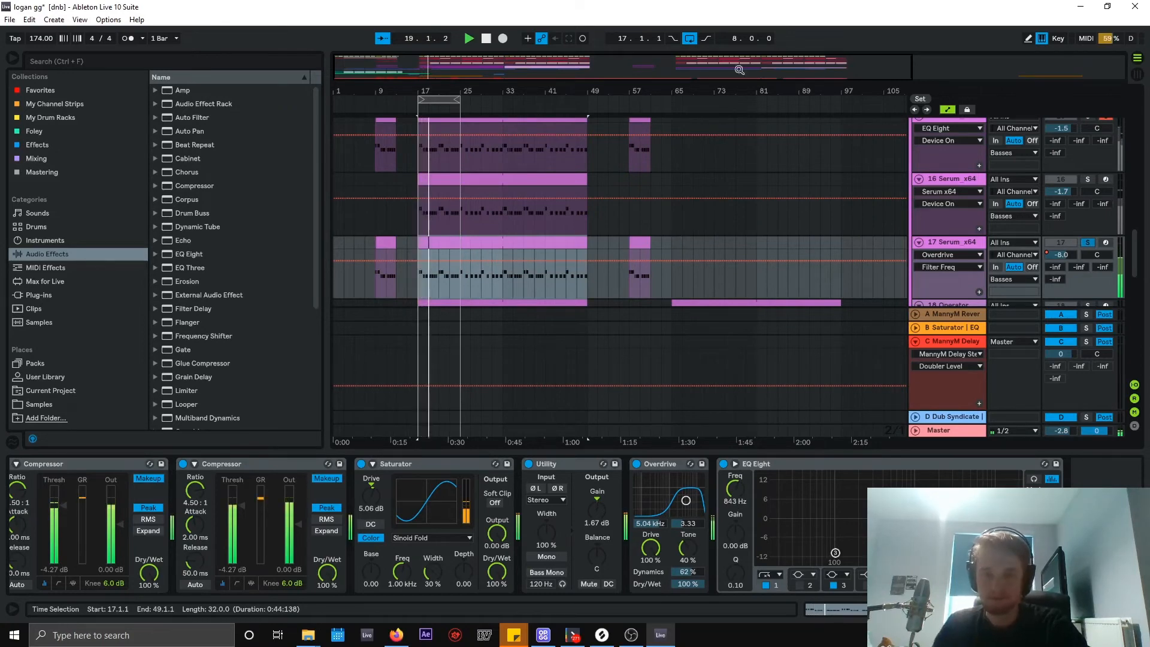
scroll(885, 218, "down", 3)
scroll(886, 218, "up", 3)
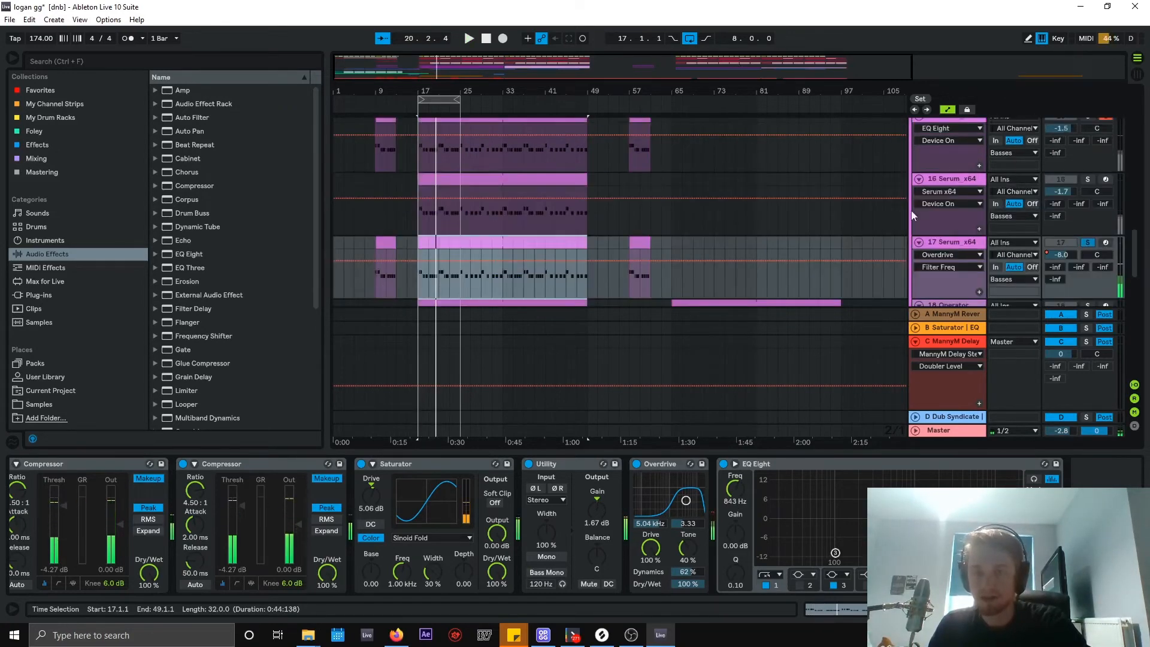
left_click(1088, 180)
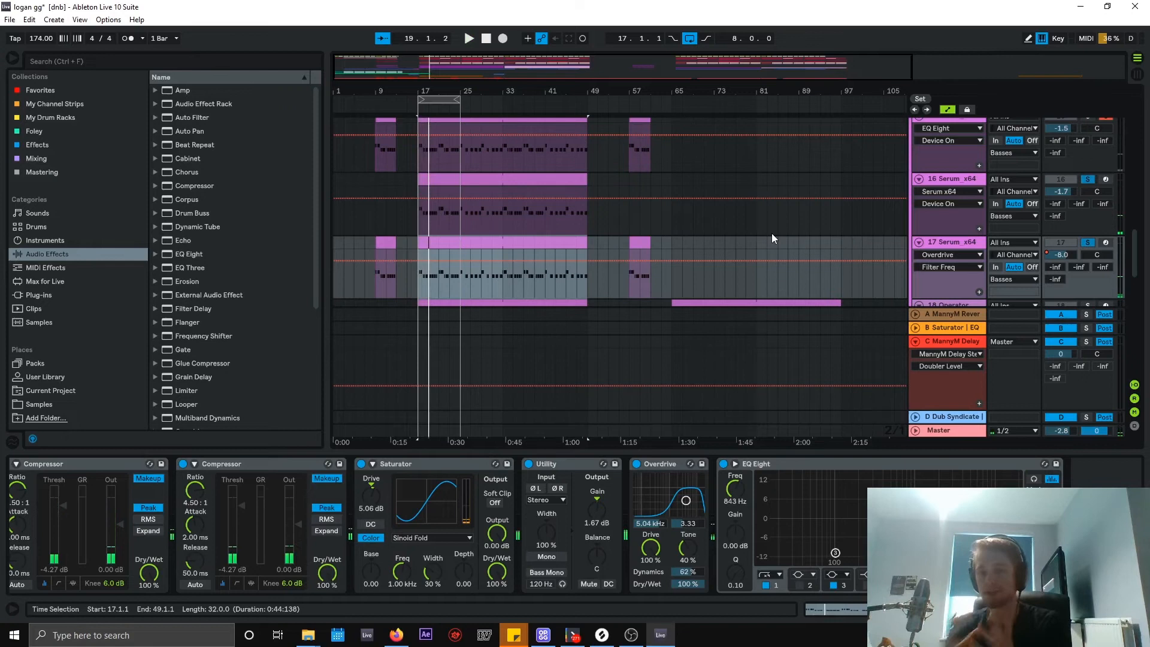
scroll(771, 236, "up", 3)
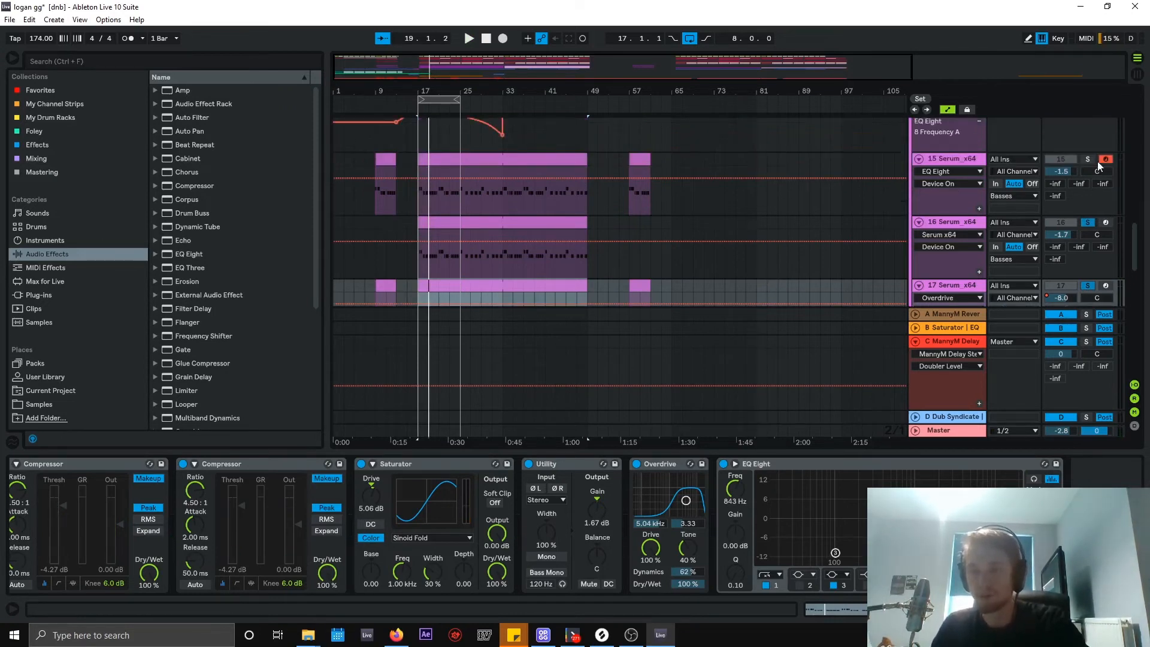
key("space")
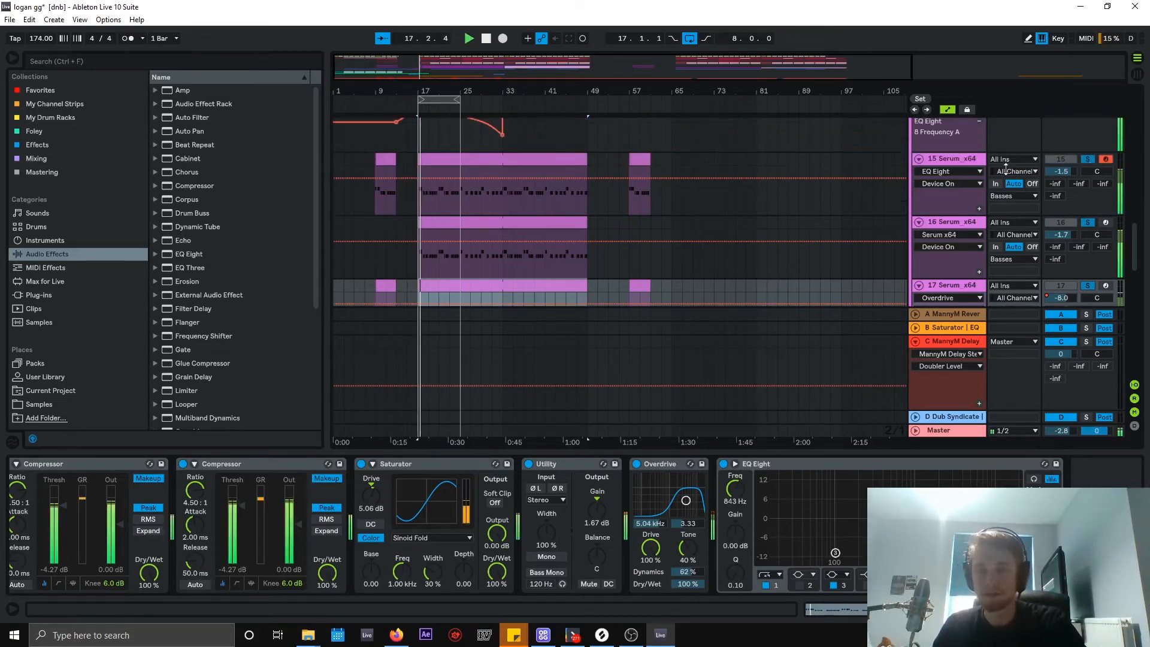
- Select the track 18 Operator and solo it in place of the Serum layers
scroll(969, 167, "down", 4)
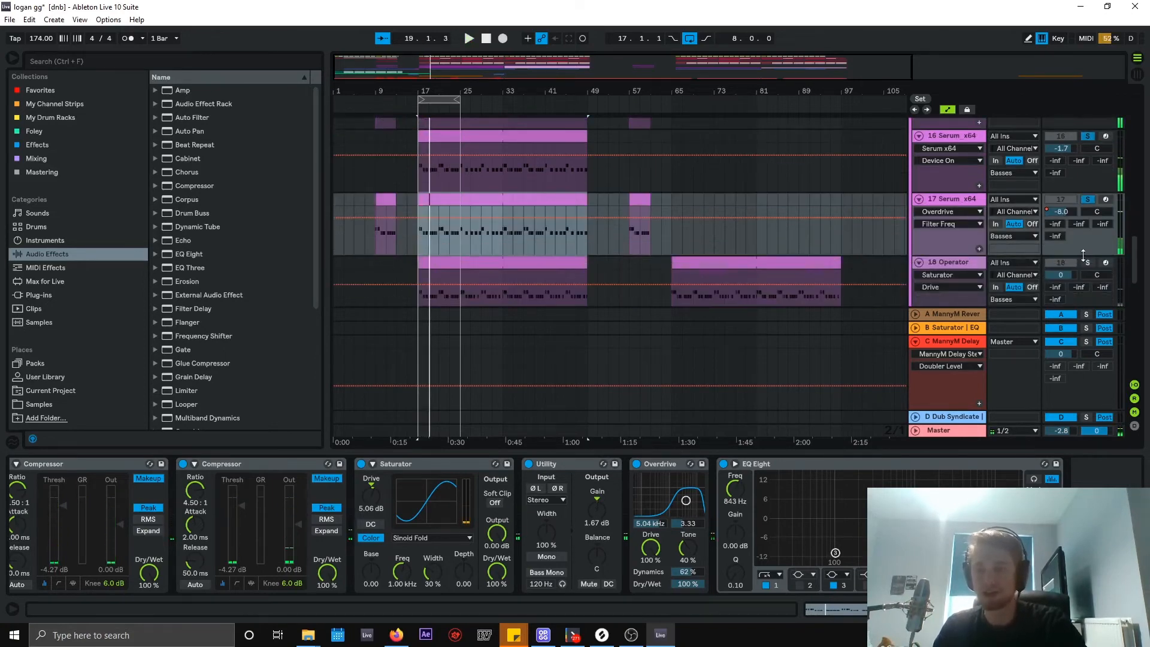
scroll(1083, 279, "down", 2)
left_click(930, 220)
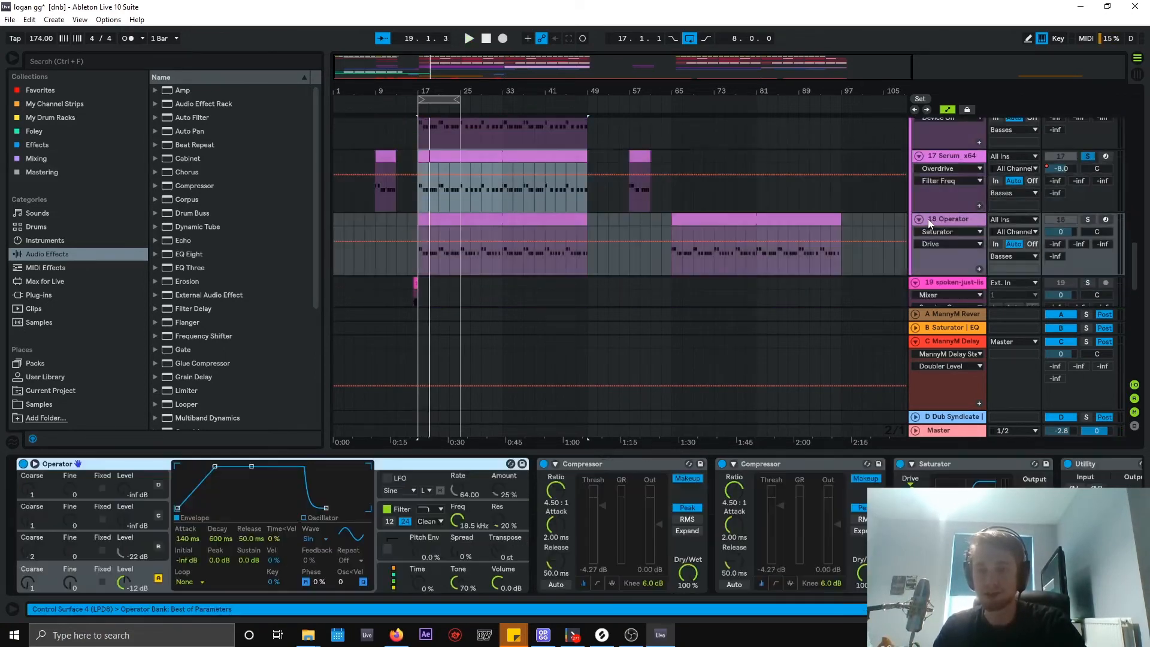
left_click(1088, 219)
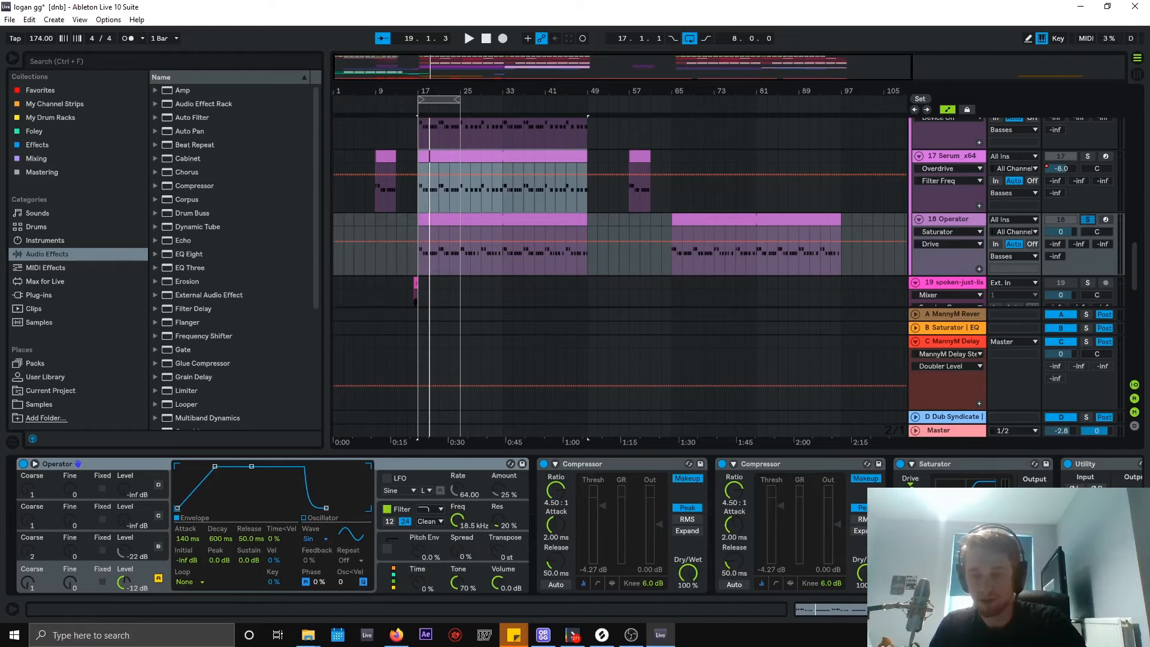
- Review the Saturator's drive and the Utility's gain in the Operator track's effects chain
scroll(554, 472, "down", 5)
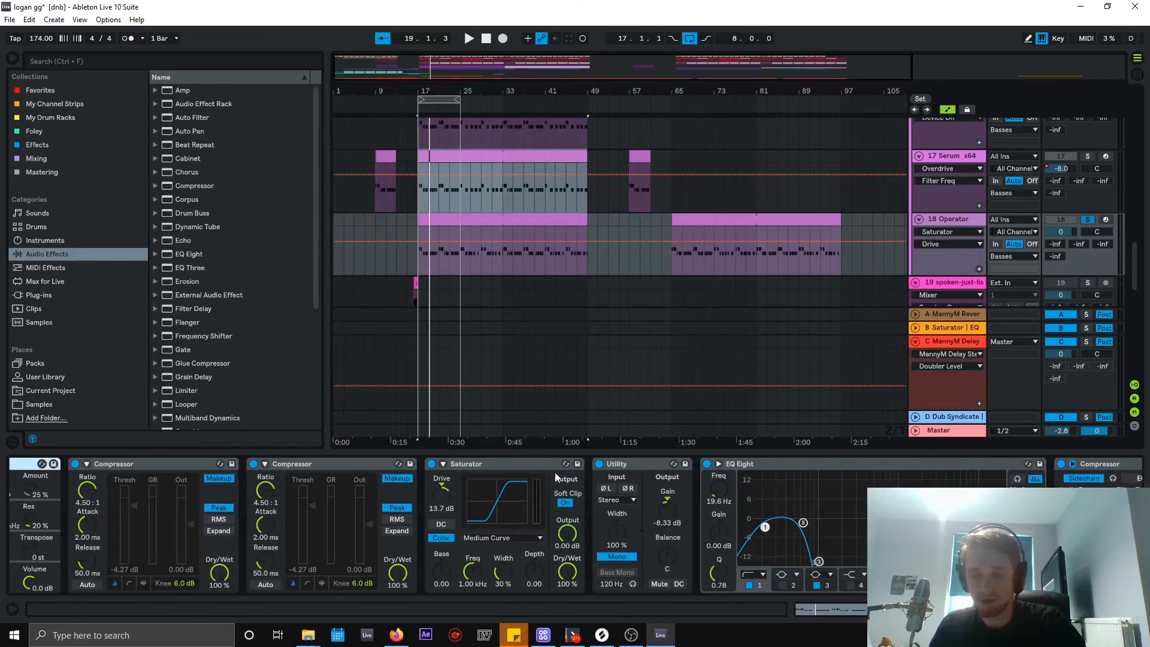
left_click(508, 470)
left_click(444, 496)
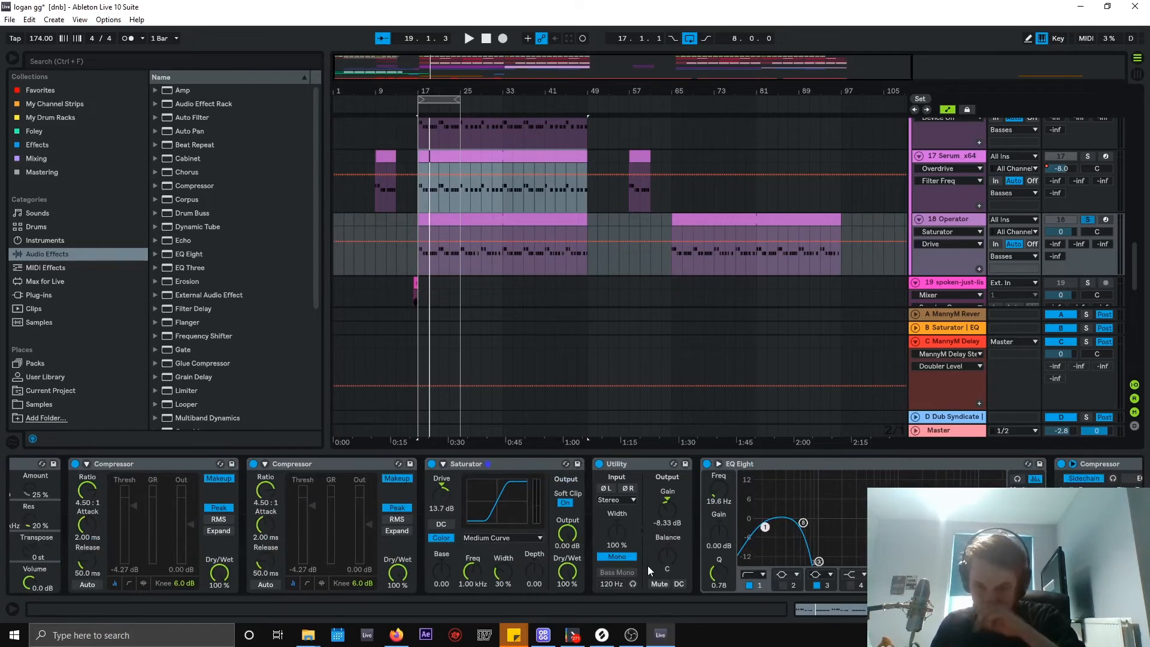
left_click(664, 514)
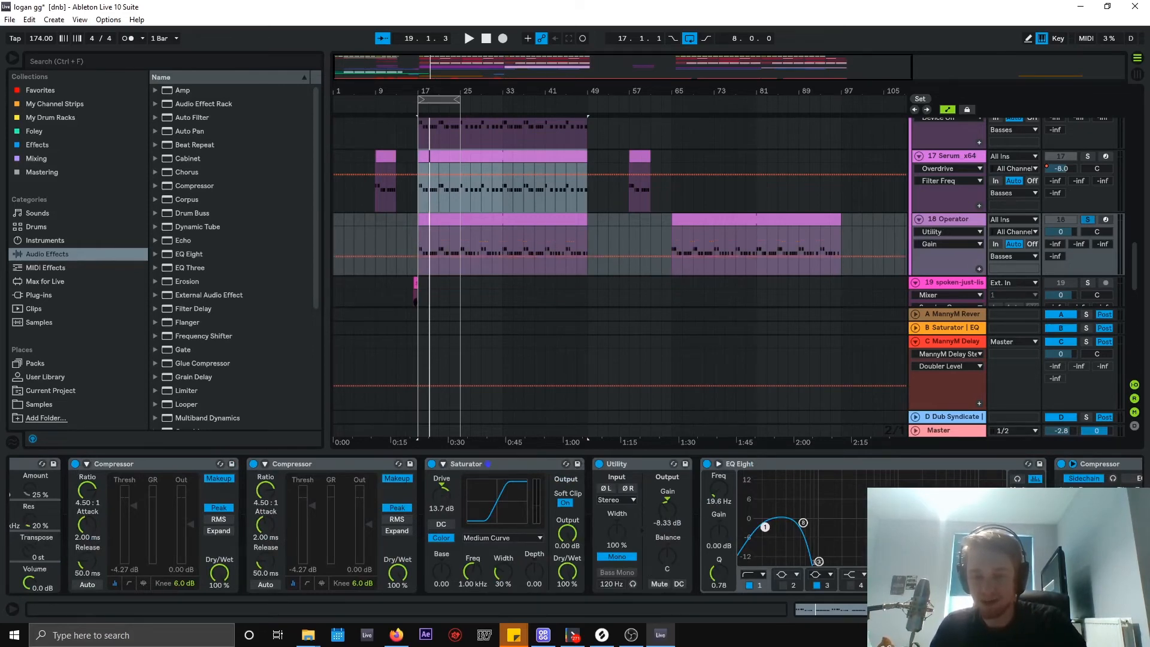
- Examine the Operator track's EQ Eight band 8 and the sidechain Compressor at the end of its chain
left_click_drag(1066, 609, 1093, 609)
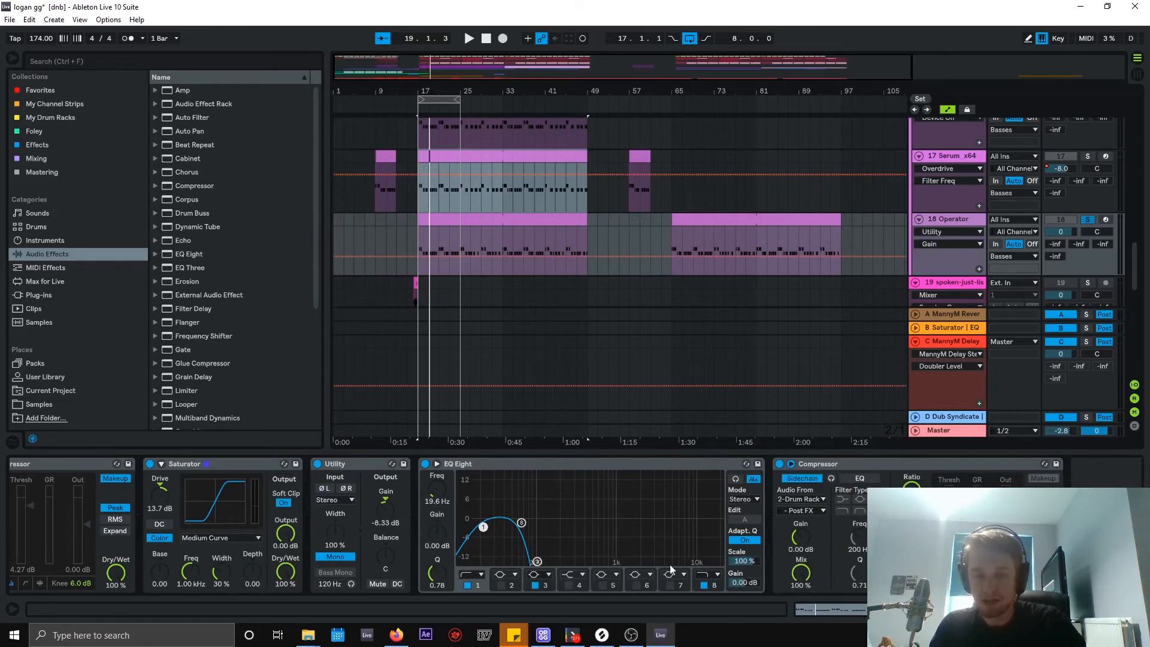
left_click(720, 586)
left_click(438, 493)
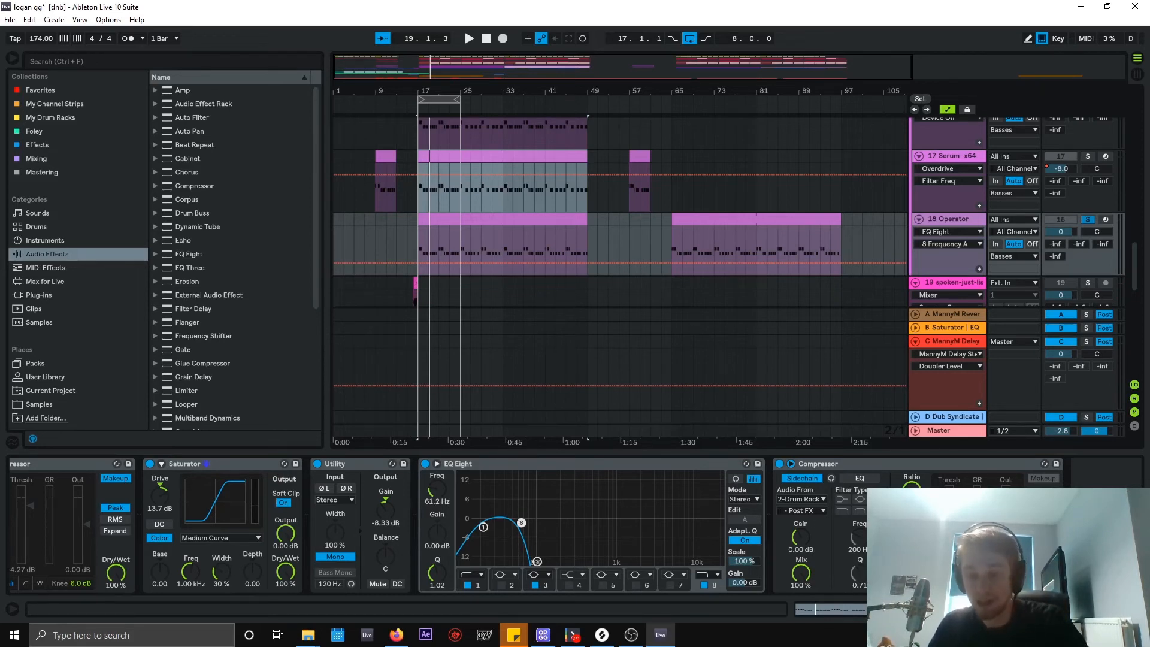
left_click(872, 475)
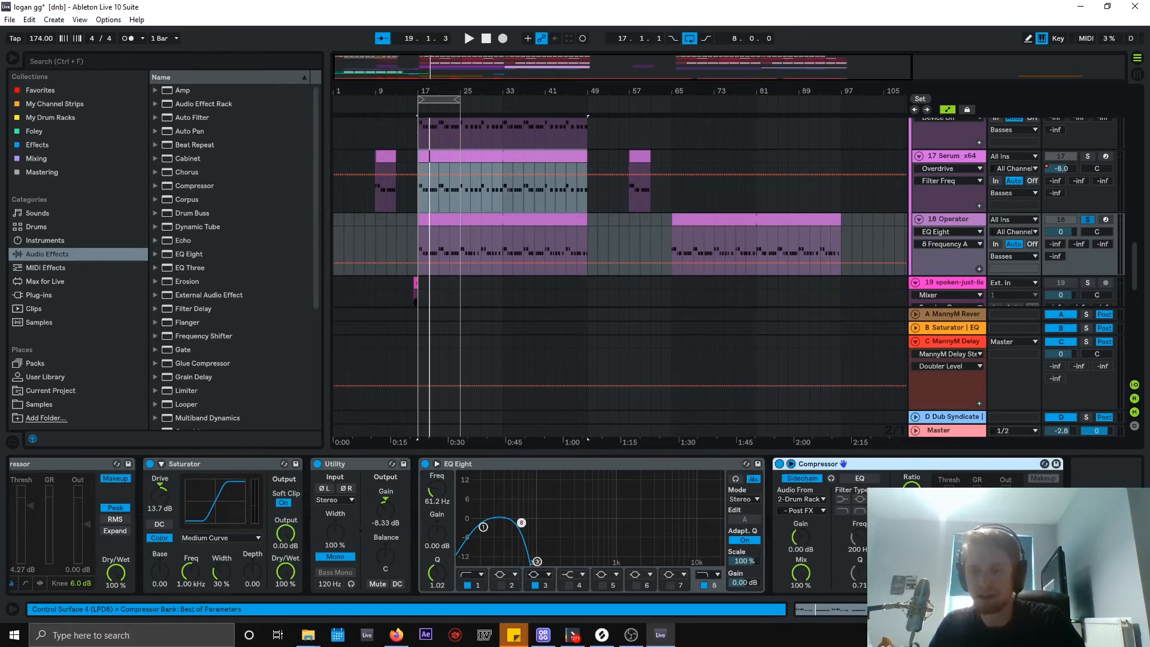
left_click(952, 509)
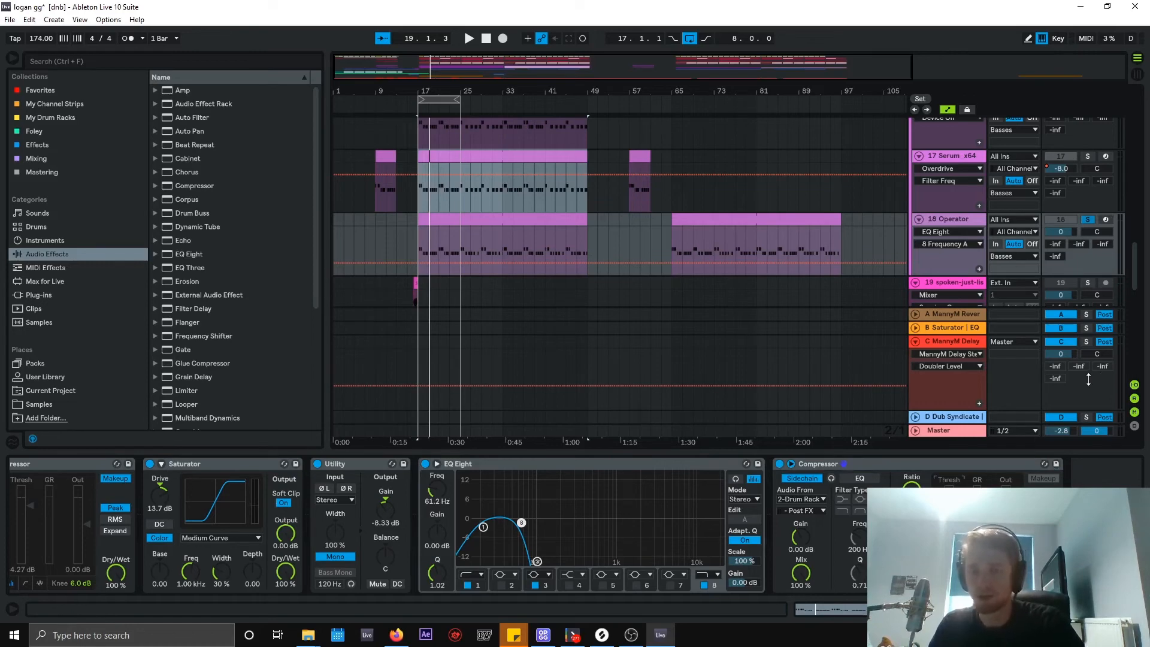
- With the device view hidden, solo the Basses group in place of track 18 and select track 15's clip at bar 17
key("ctrl+alt+l")
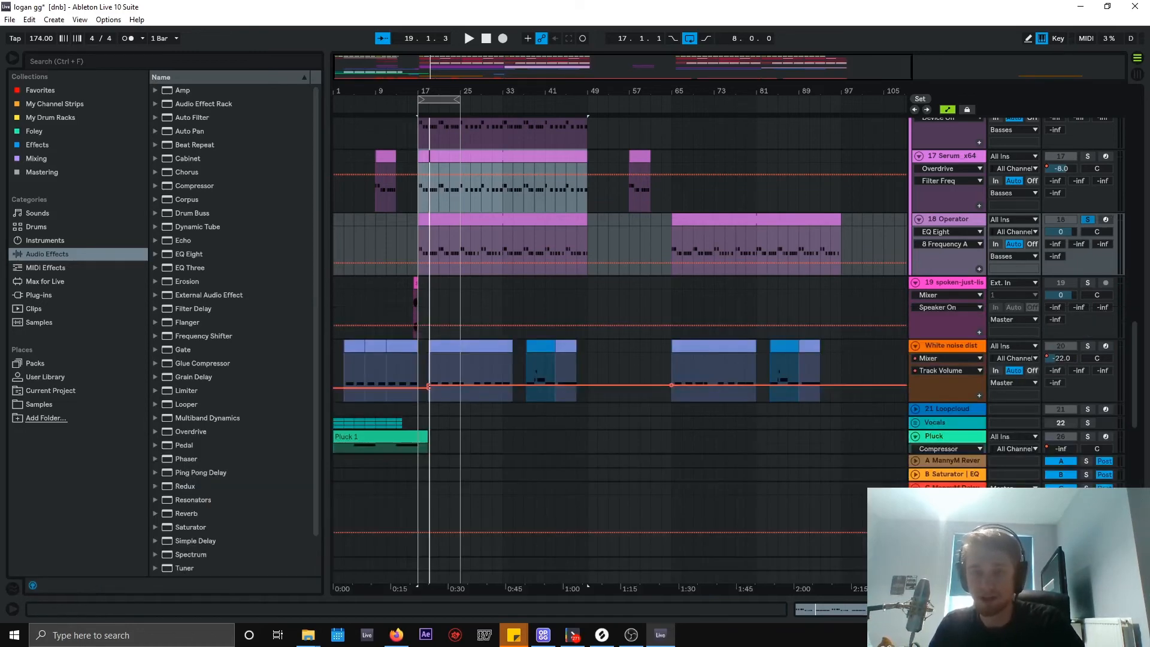
scroll(1091, 319, "up", 5)
left_click(1087, 363)
scroll(1089, 335, "up", 4)
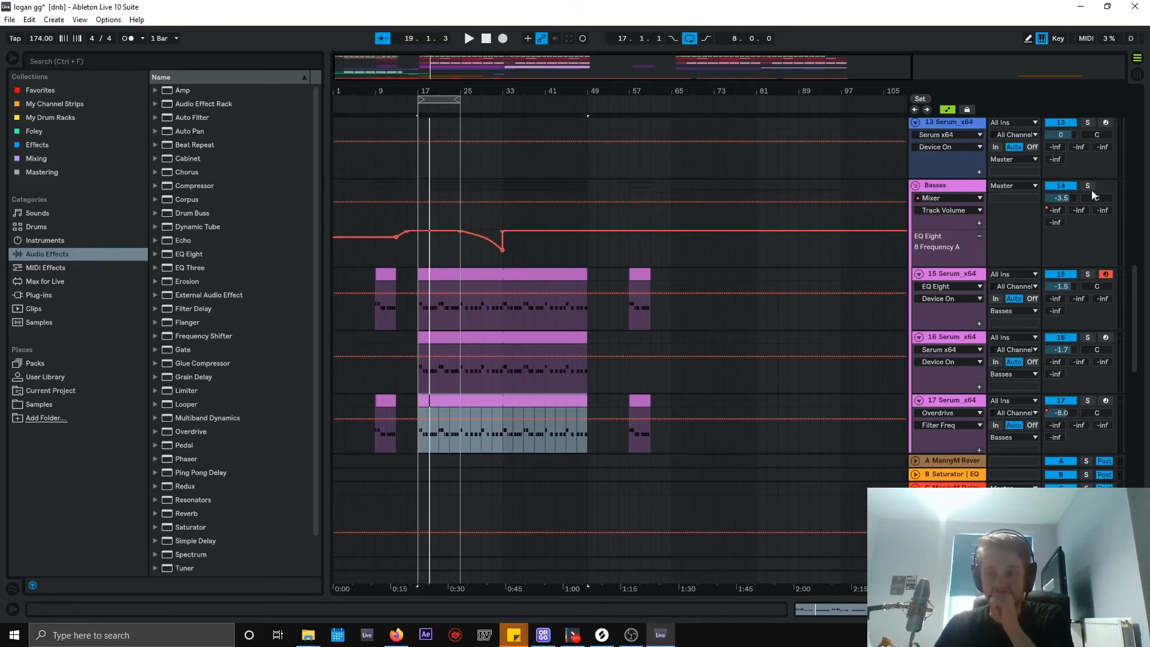
left_click(1088, 186)
left_click(431, 274)
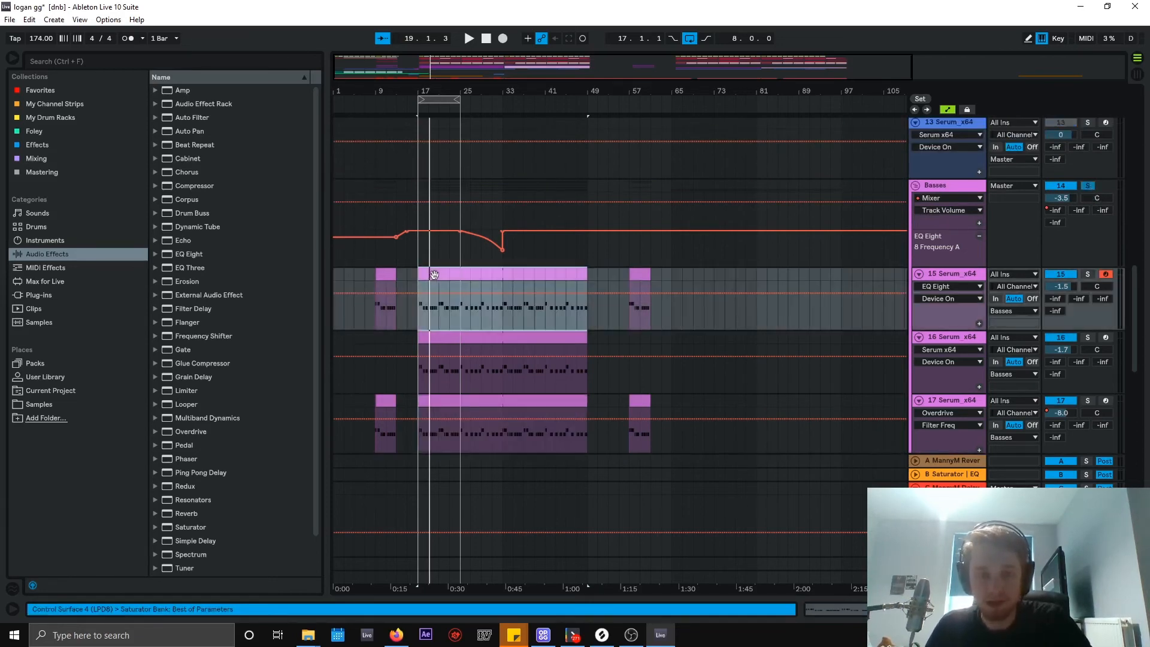
scroll(509, 256, "down", 4)
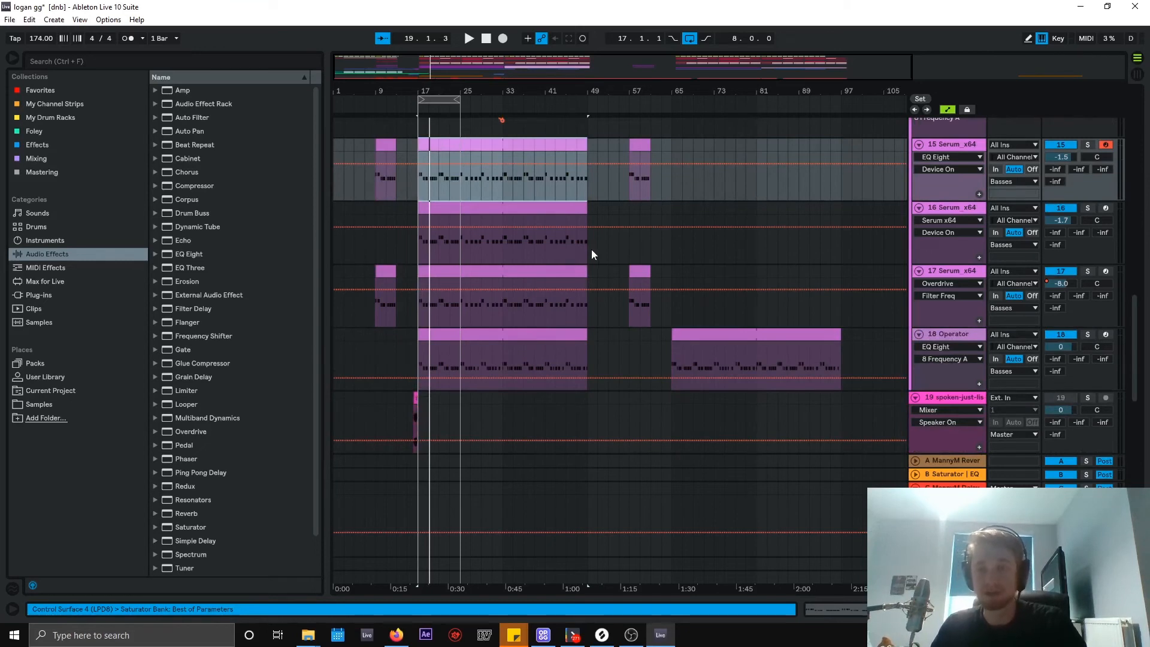